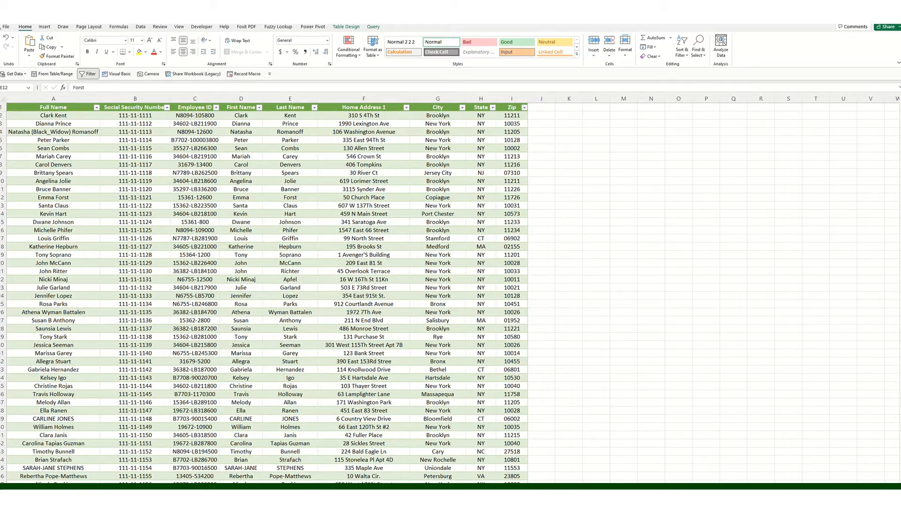
Save the workbook to the Desktop as Mail Merge in Excel Workbook format, replacing the existing file.
{"action": "left_click", "coordinate": [4, 27]}
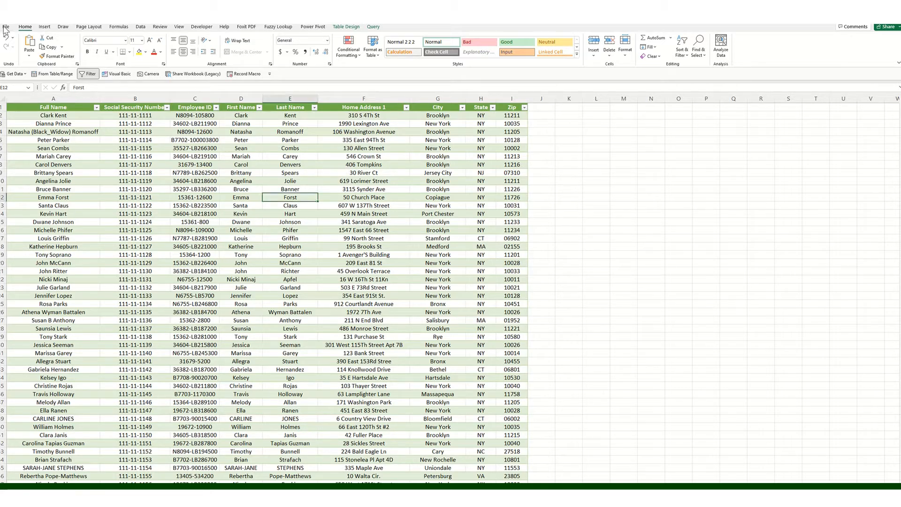
{"action": "left_click", "coordinate": [6, 27]}
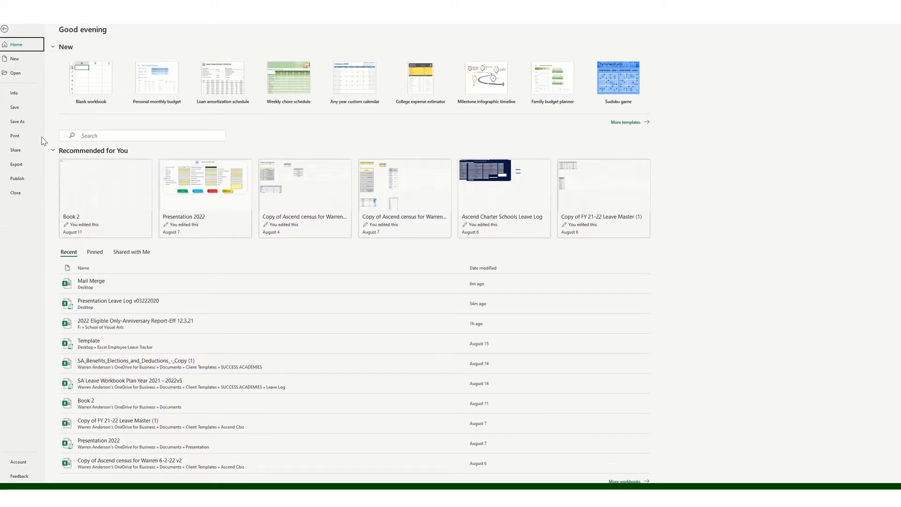
{"action": "left_click", "coordinate": [23, 122]}
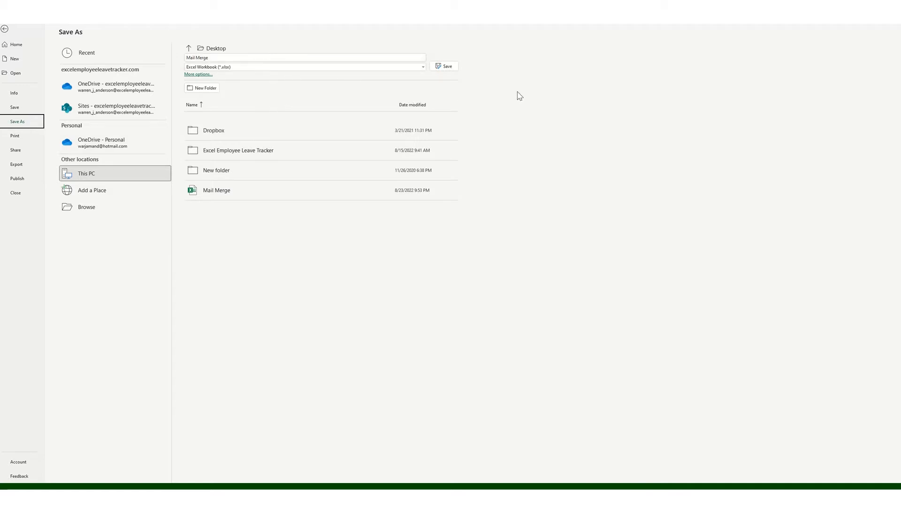
{"action": "left_click", "coordinate": [439, 66]}
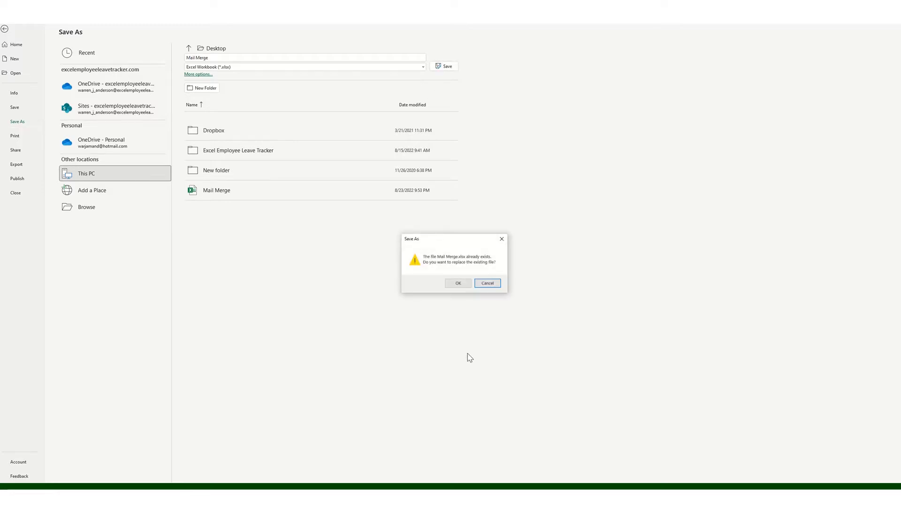
{"action": "left_click", "coordinate": [458, 283]}
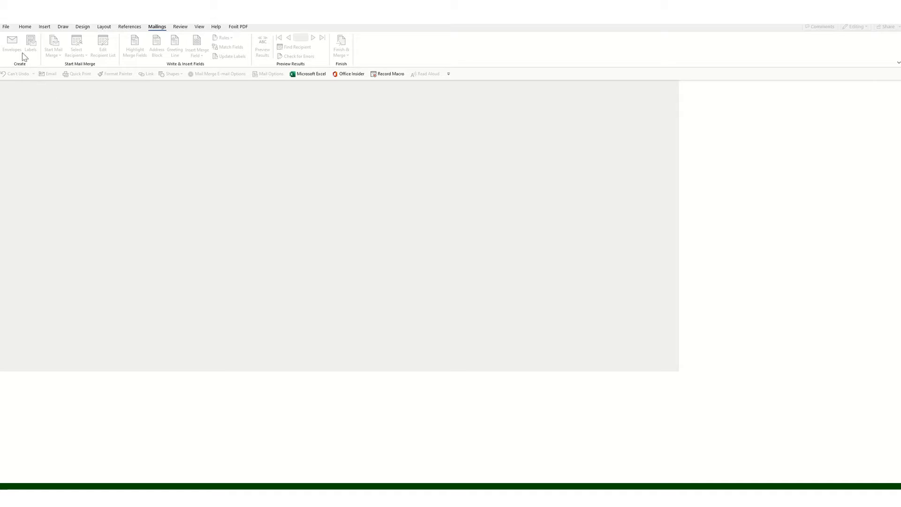
In Word, create a blank document and set it up as a labels mail merge using Microsoft's 30 Per Page address label.
{"action": "left_click", "coordinate": [8, 29]}
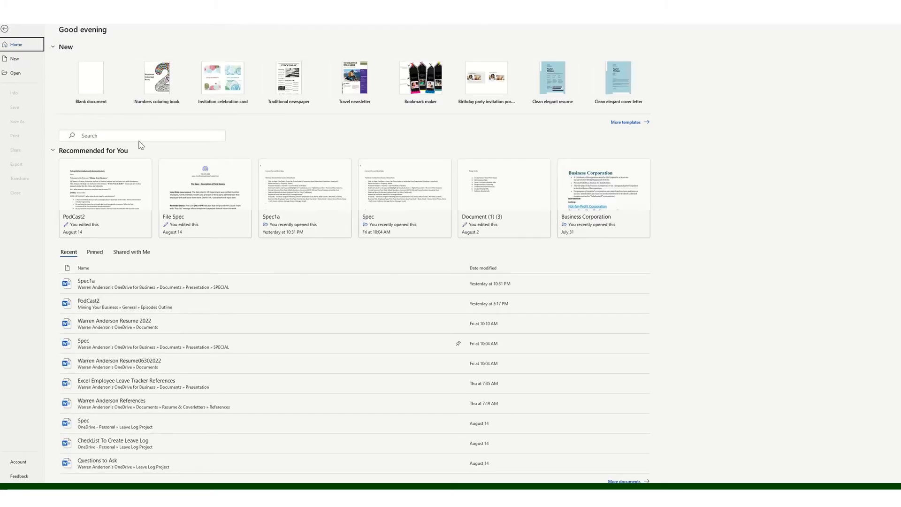
{"action": "left_click", "coordinate": [85, 71]}
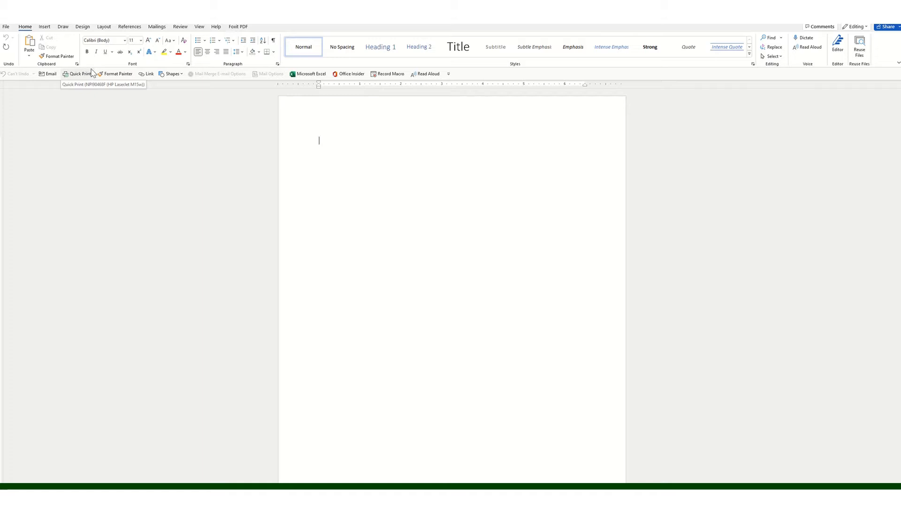
{"action": "left_click", "coordinate": [157, 27]}
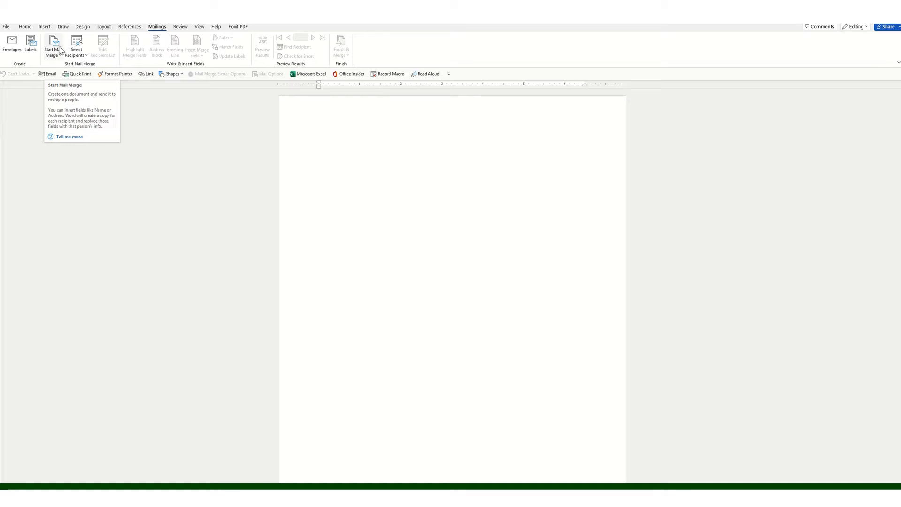
{"action": "left_click", "coordinate": [58, 56]}
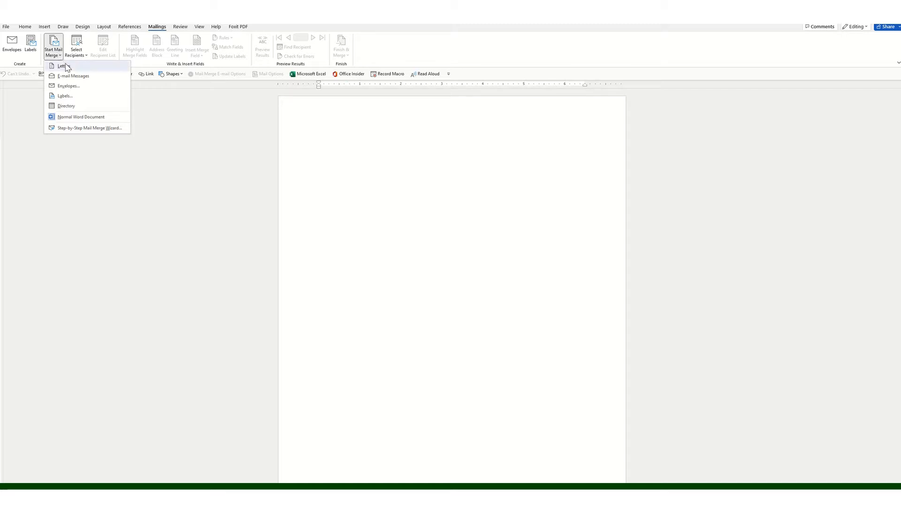
{"action": "left_click", "coordinate": [77, 100]}
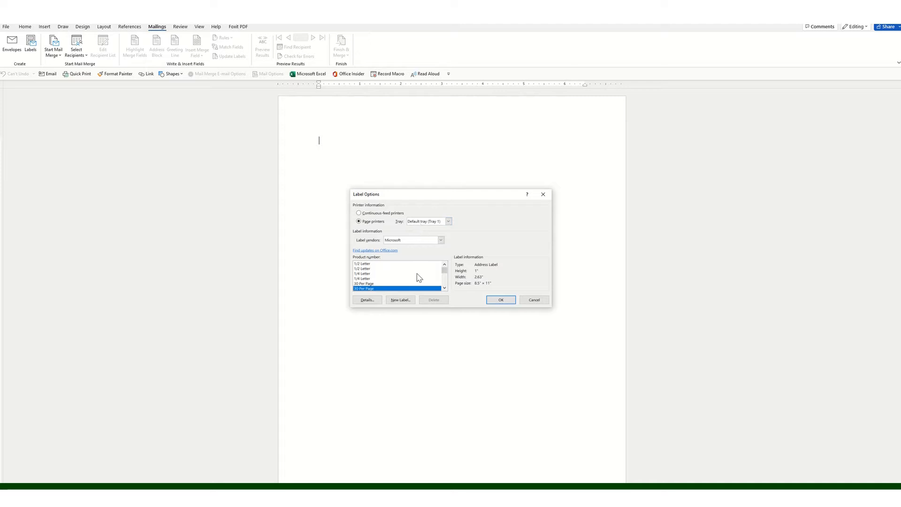
{"action": "left_click", "coordinate": [493, 301]}
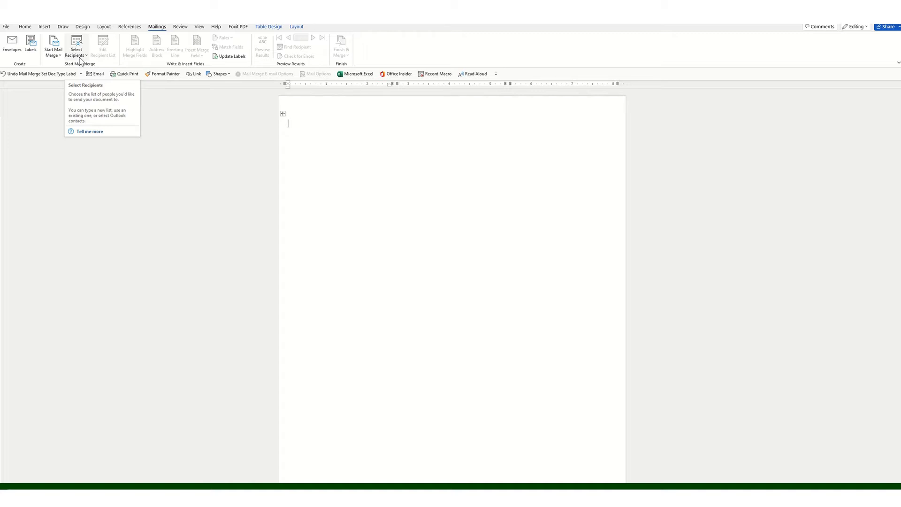
Try to use the Mail Merge workbook from the Desktop as the existing recipient list.
{"action": "left_click", "coordinate": [78, 56]}
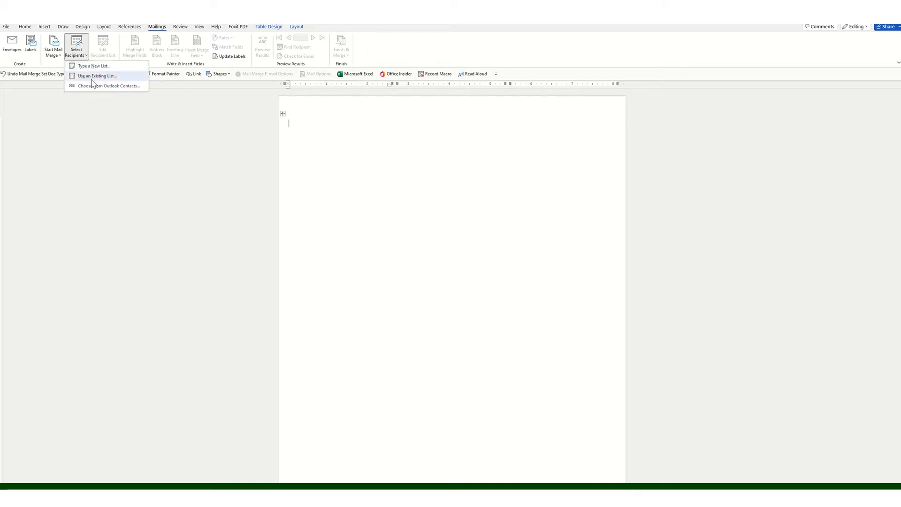
{"action": "left_click", "coordinate": [91, 78]}
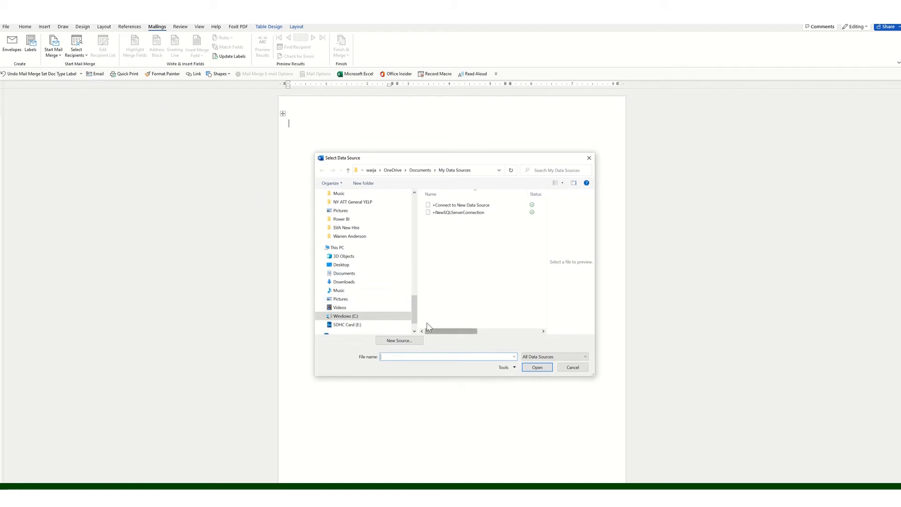
{"action": "left_click_drag", "start_coordinate": [412, 313], "coordinate": [400, 205]}
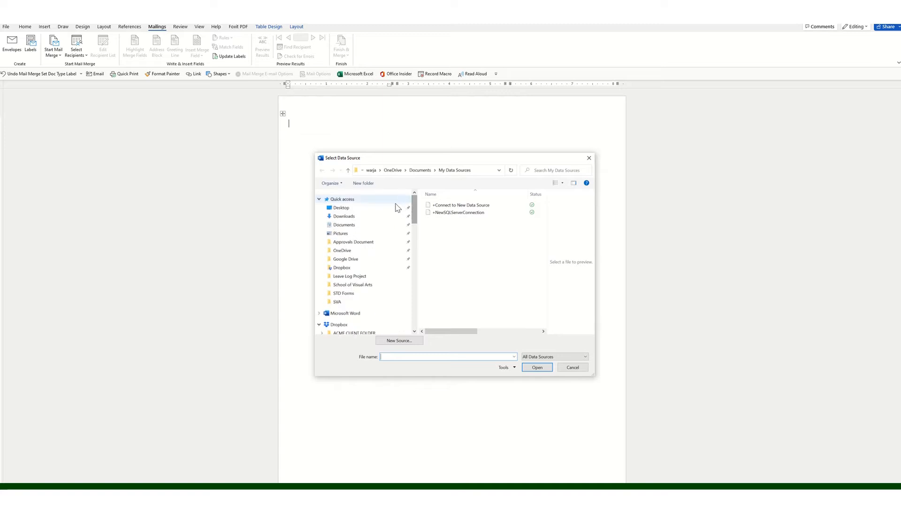
{"action": "left_click", "coordinate": [366, 210]}
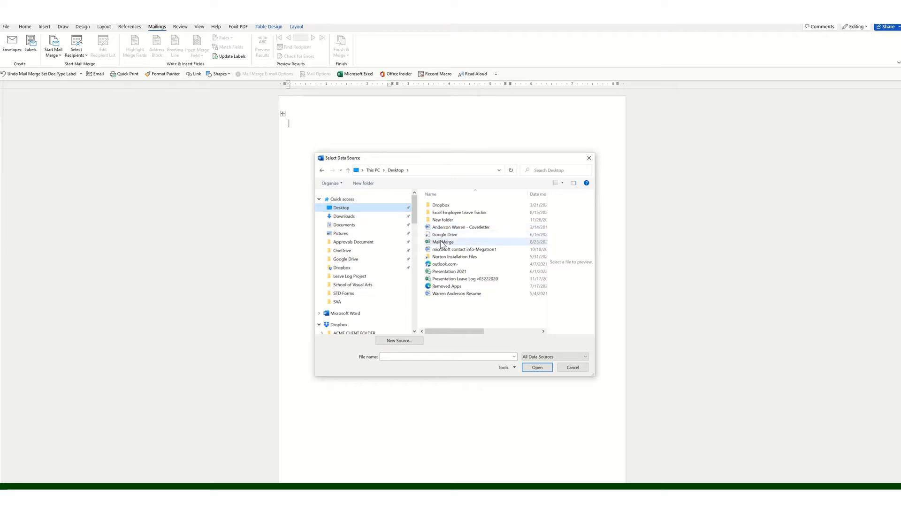
{"action": "left_click", "coordinate": [443, 242]}
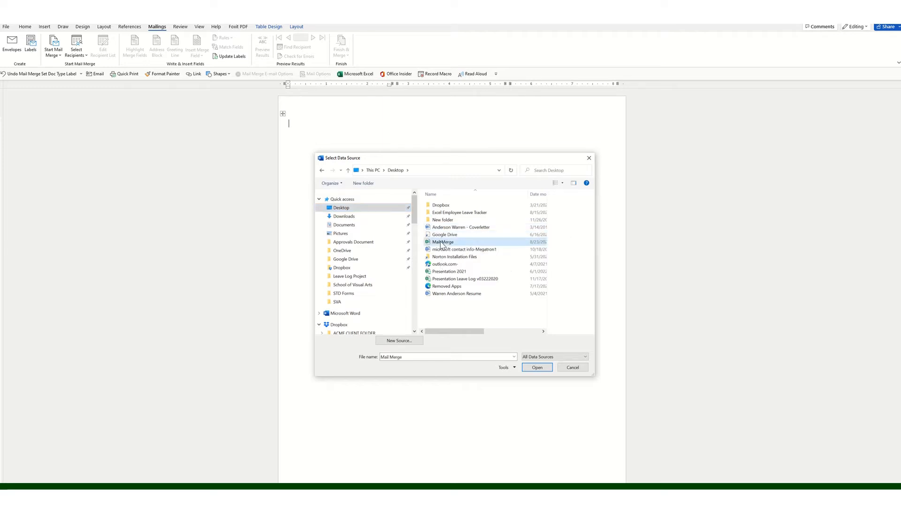
{"action": "left_click", "coordinate": [538, 368]}
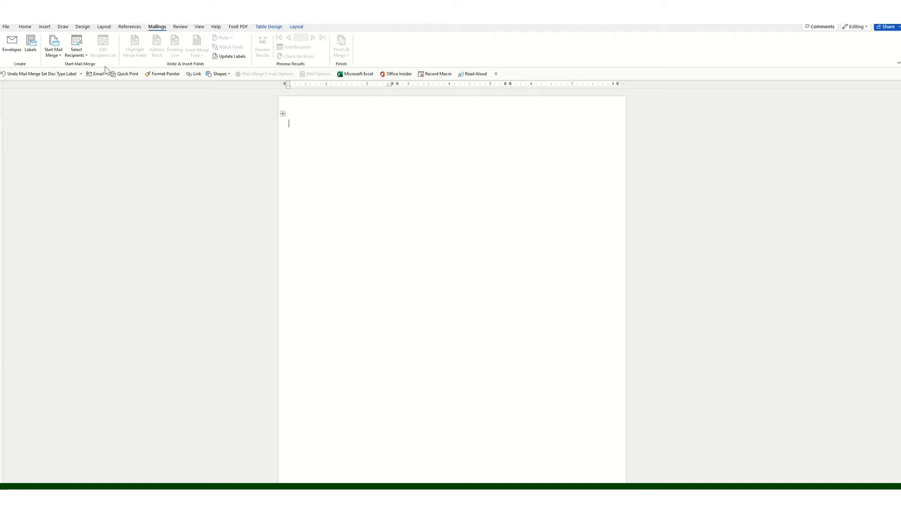
{"action": "left_click", "coordinate": [76, 53]}
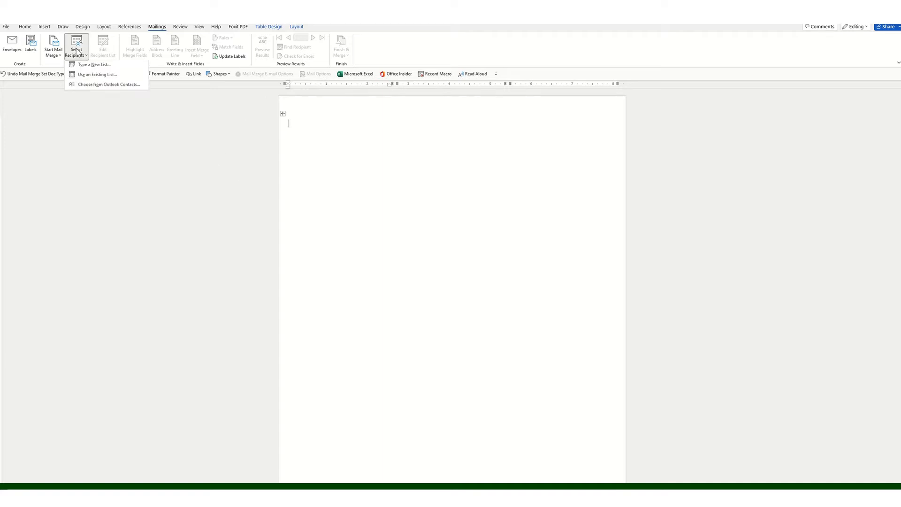
{"action": "left_click", "coordinate": [91, 79]}
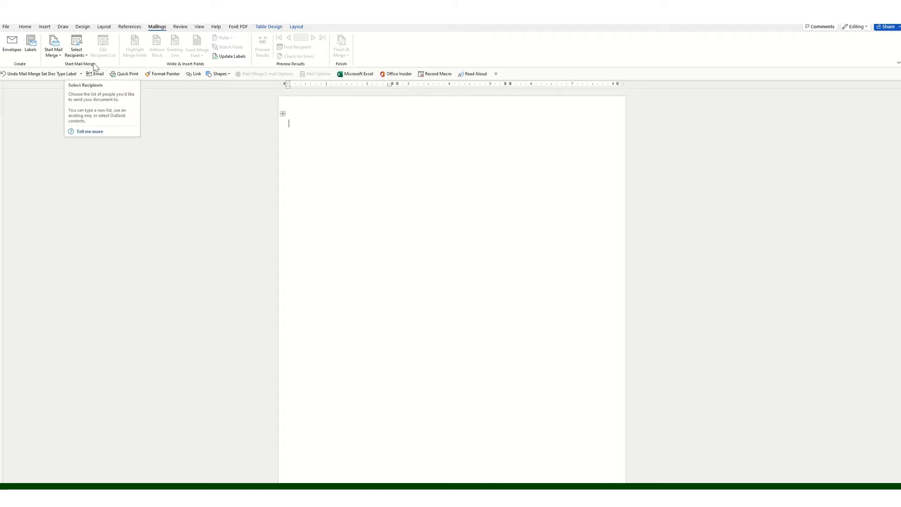
Connect the labels to the Clean Address table of the Desktop's Mail Merge workbook, with the first row as column headers.
{"action": "left_click", "coordinate": [84, 54]}
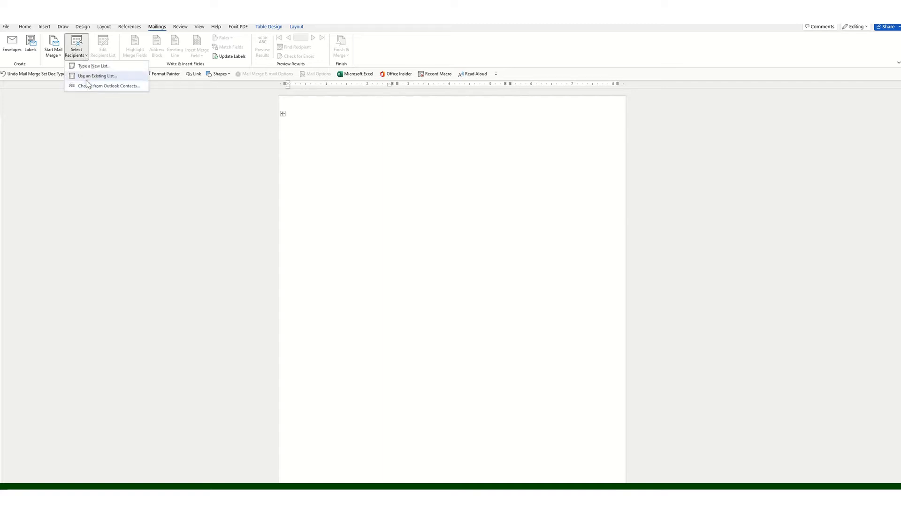
{"action": "left_click", "coordinate": [86, 78]}
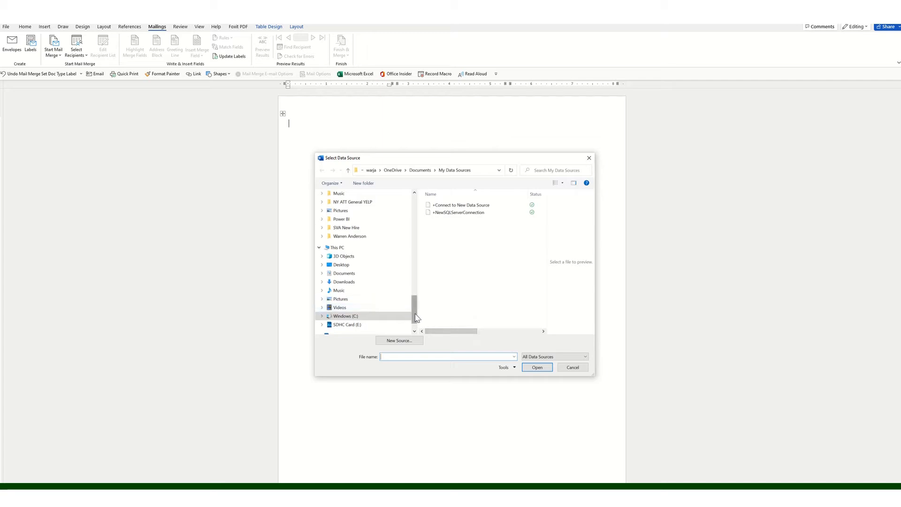
{"action": "left_click_drag", "start_coordinate": [415, 317], "coordinate": [413, 197]}
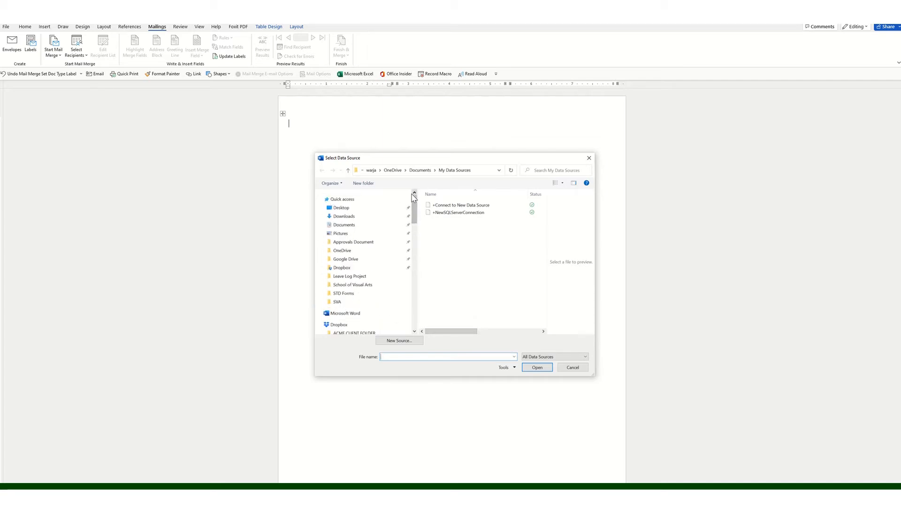
{"action": "left_click", "coordinate": [353, 209]}
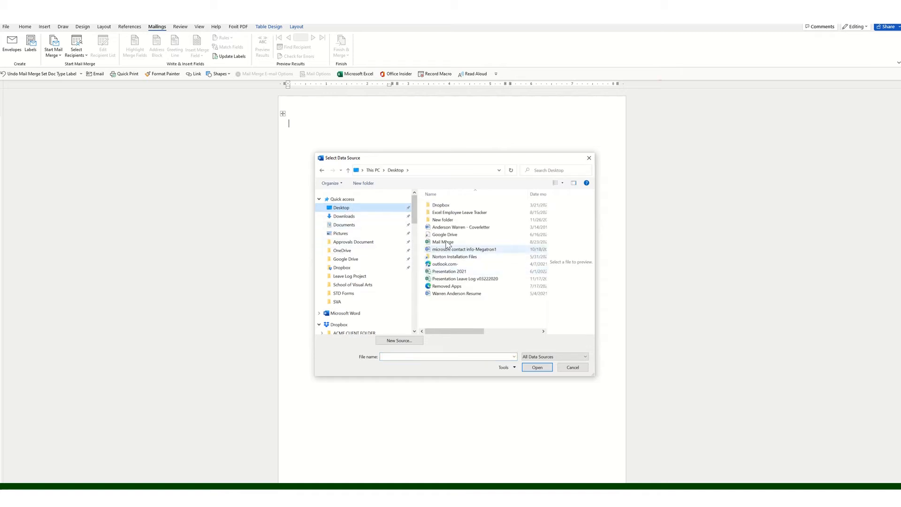
{"action": "left_click", "coordinate": [448, 242]}
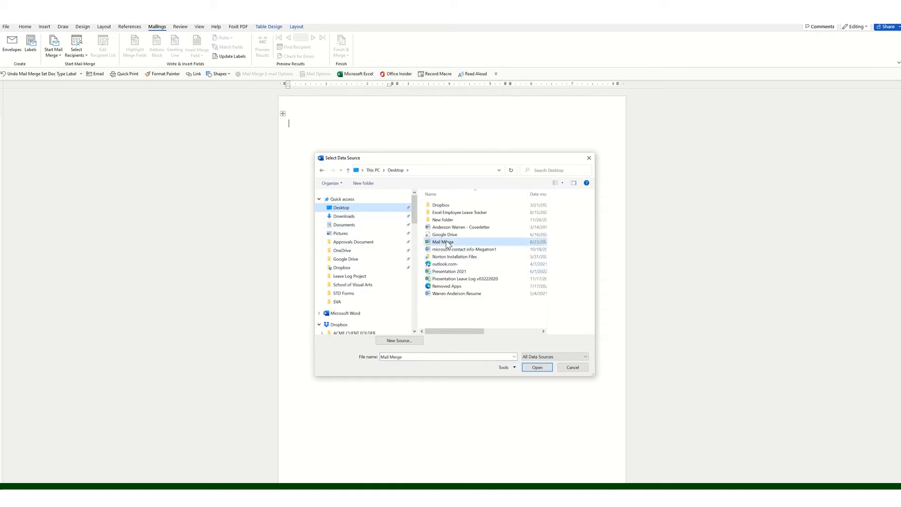
{"action": "left_click", "coordinate": [545, 368]}
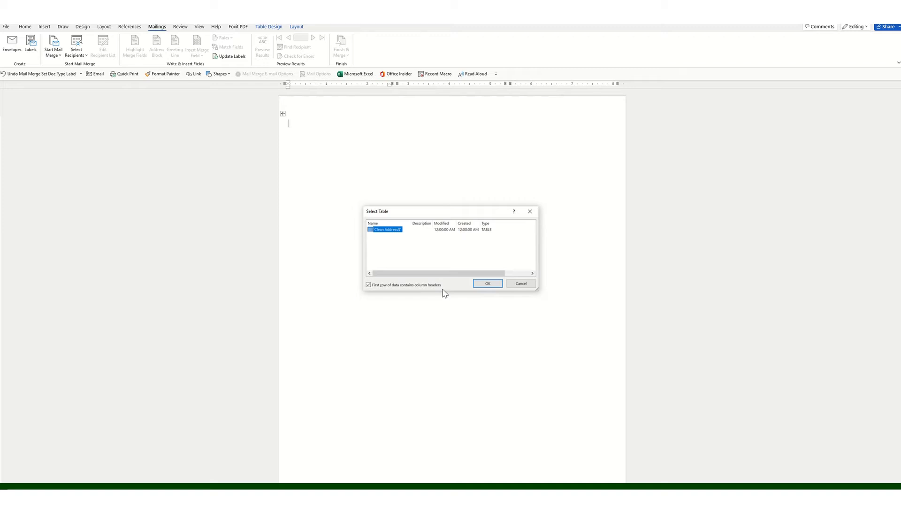
{"action": "left_click", "coordinate": [495, 286]}
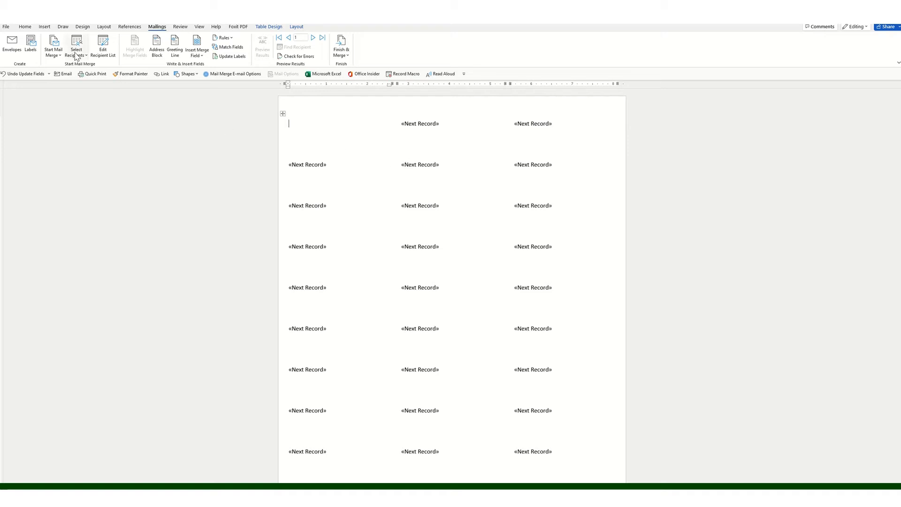
Insert the Full_Name merge field in the first label and the Home_Address_1 field on the line below it.
{"action": "left_click", "coordinate": [201, 56]}
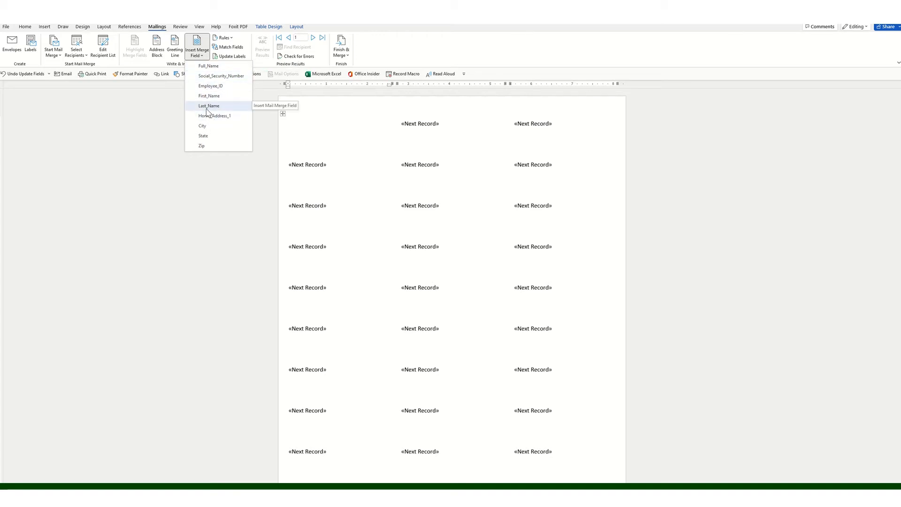
{"action": "left_click", "coordinate": [207, 68]}
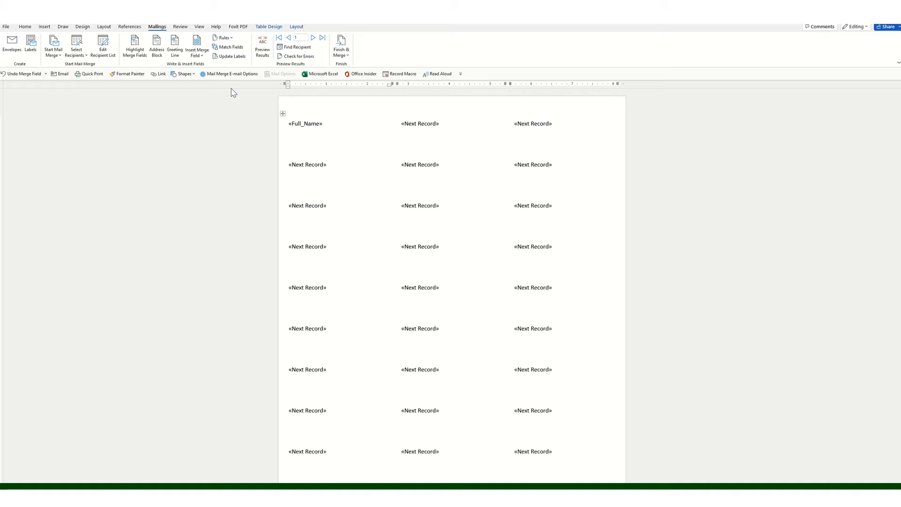
{"action": "key", "text": "Return"}
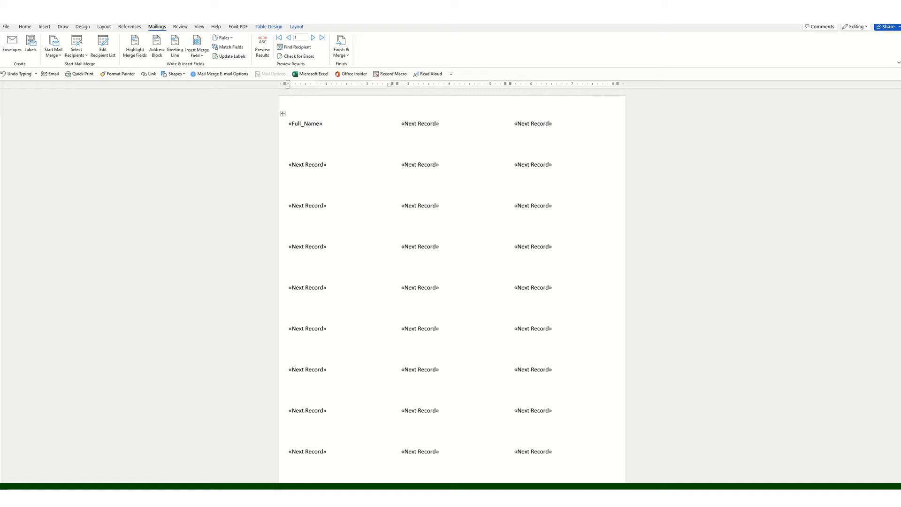
{"action": "left_click", "coordinate": [200, 57]}
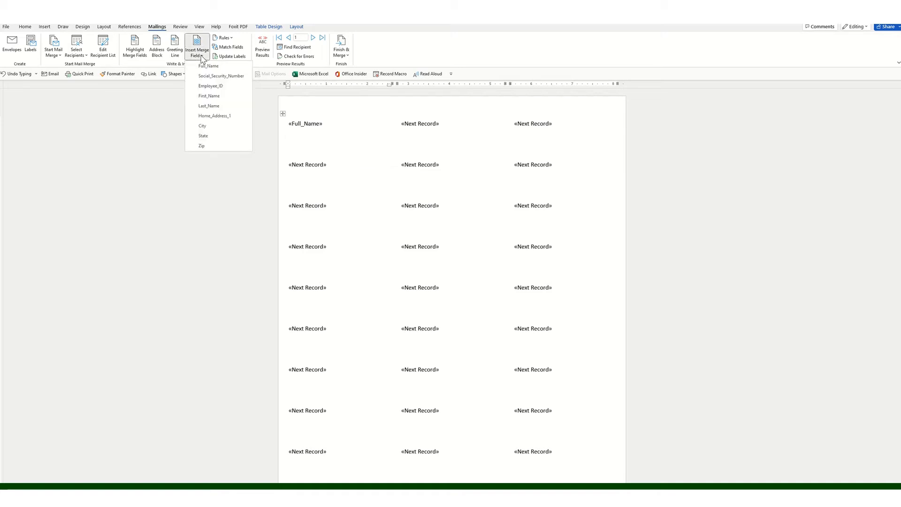
{"action": "left_click", "coordinate": [235, 117]}
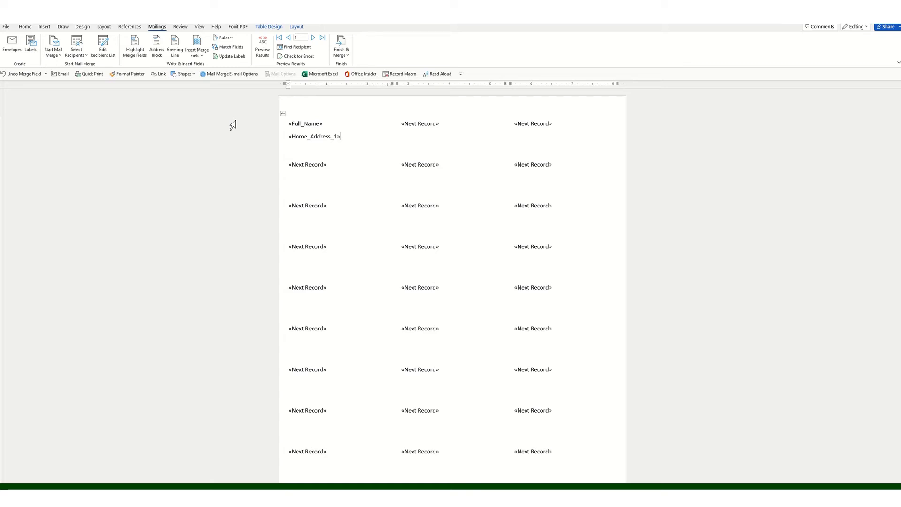
Add a third line to the first label with the City field, a comma, and the State and Zip fields separated by a space.
{"action": "key", "text": "Return"}
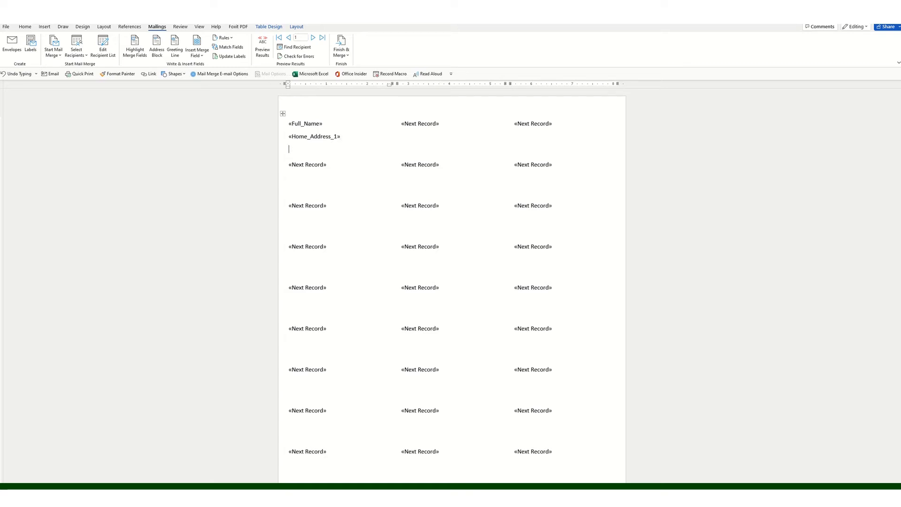
{"action": "left_click", "coordinate": [207, 58]}
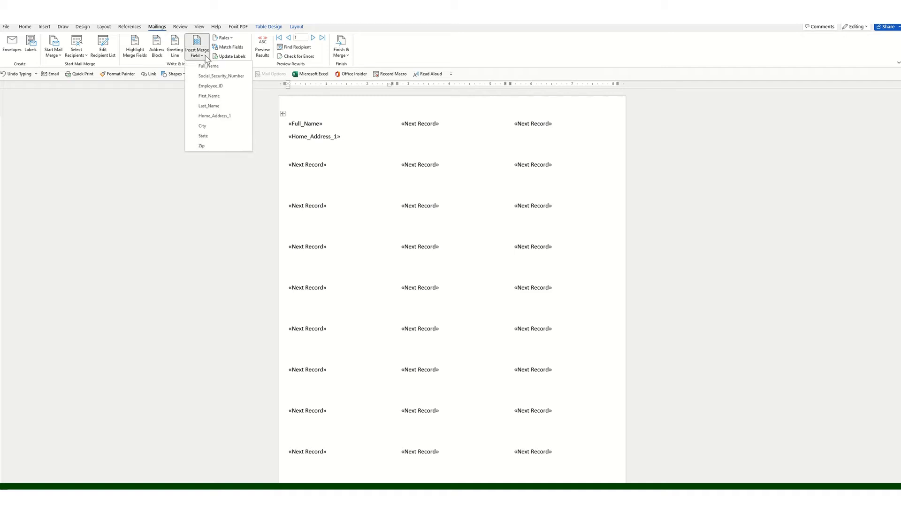
{"action": "left_click", "coordinate": [212, 128]}
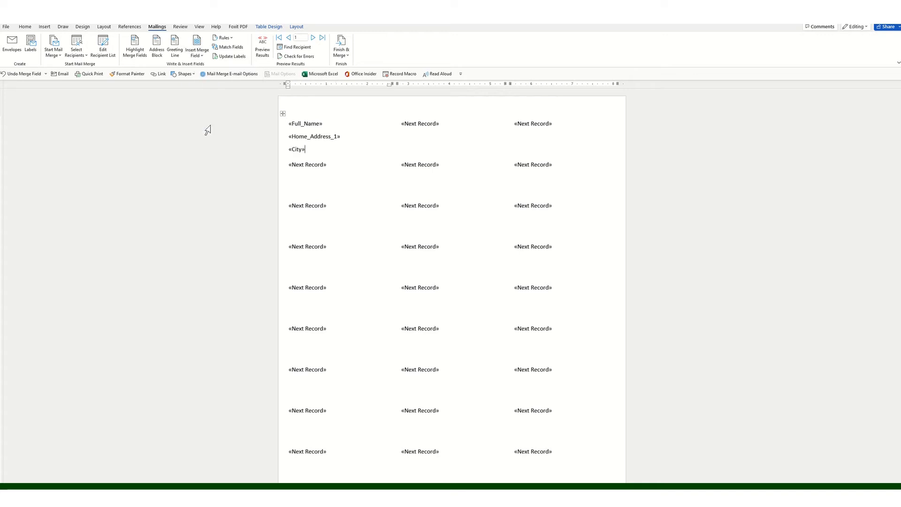
{"action": "type", "text": ","}
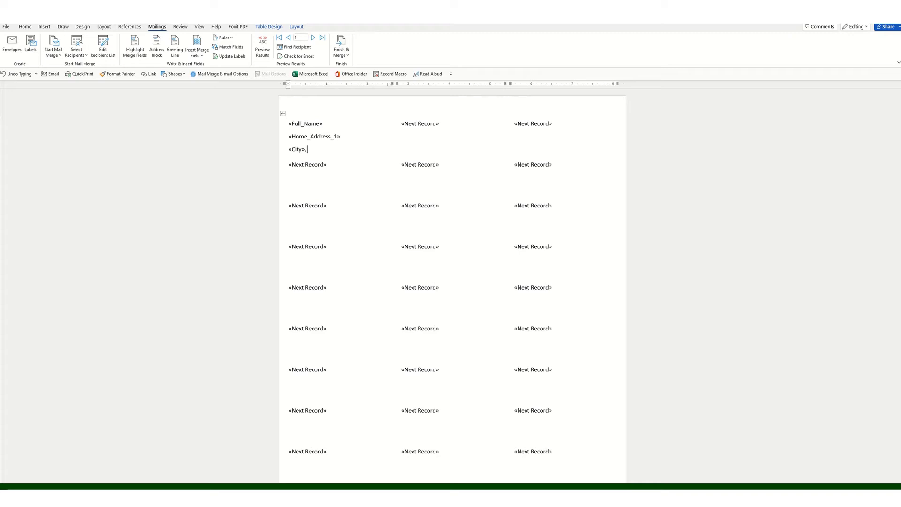
{"action": "left_click", "coordinate": [199, 55]}
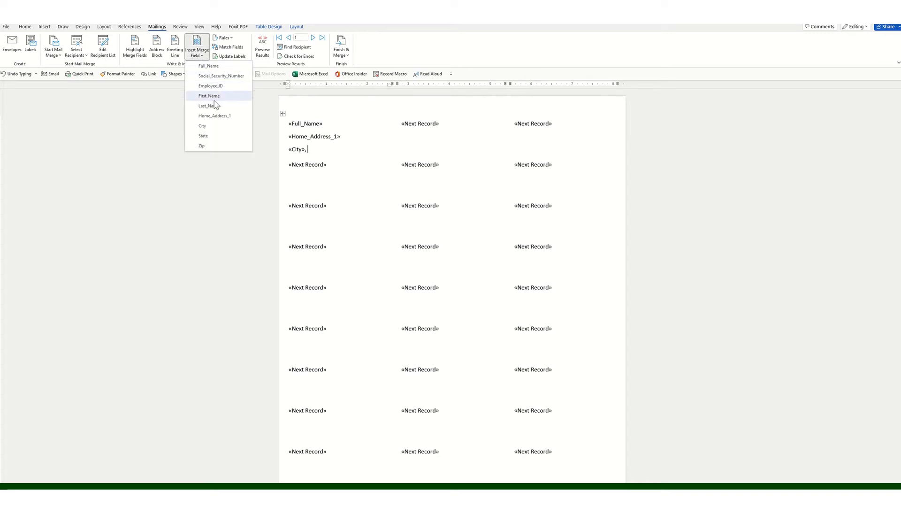
{"action": "left_click", "coordinate": [217, 141]}
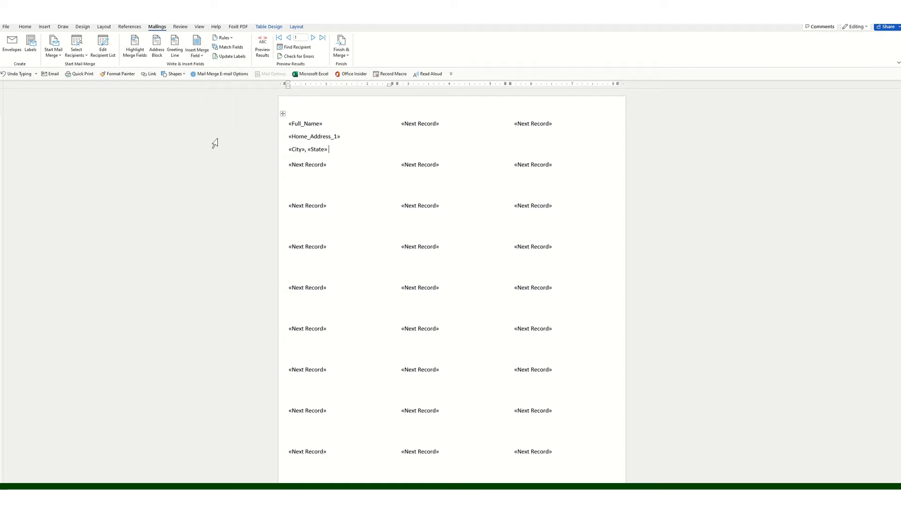
{"action": "left_click", "coordinate": [197, 55]}
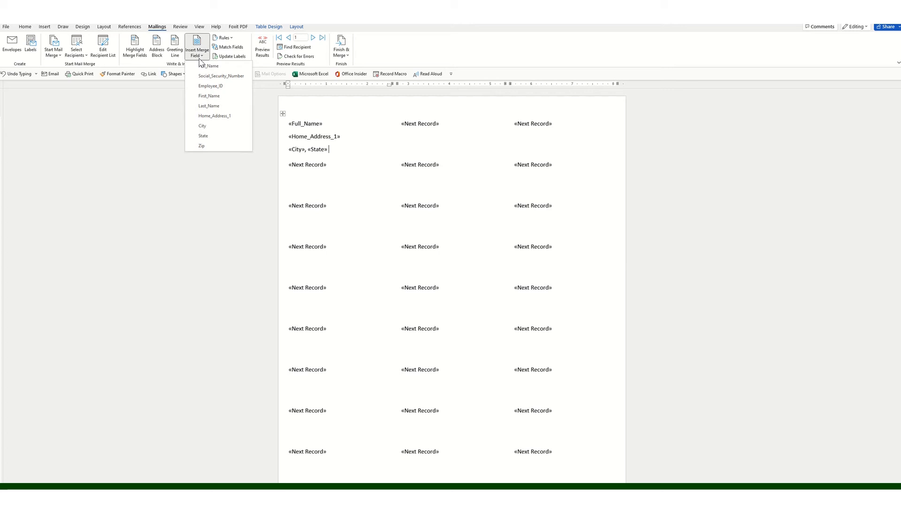
{"action": "left_click", "coordinate": [202, 146]}
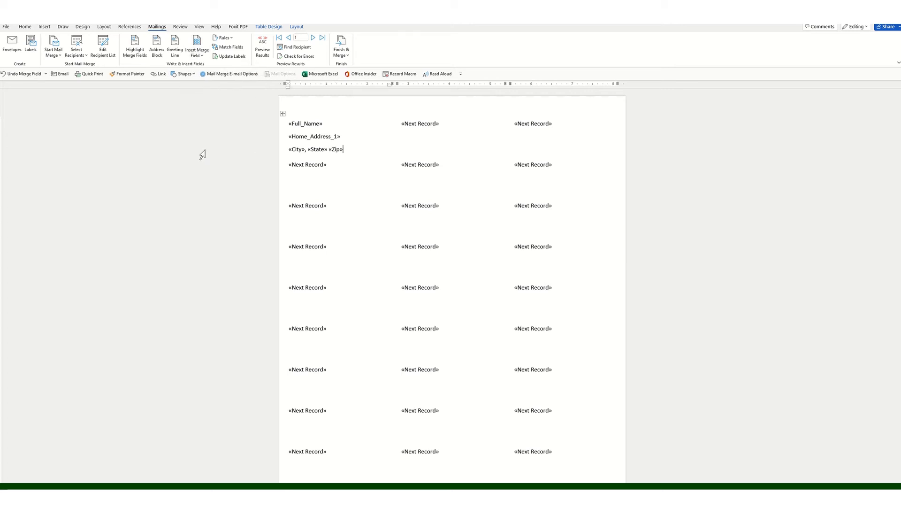
Copy the first label's three address lines and paste them with source formatting after Next Record in the other two first-row labels.
{"action": "left_click", "coordinate": [347, 149]}
{"action": "left_click_drag", "start_coordinate": [344, 149], "coordinate": [297, 127]}
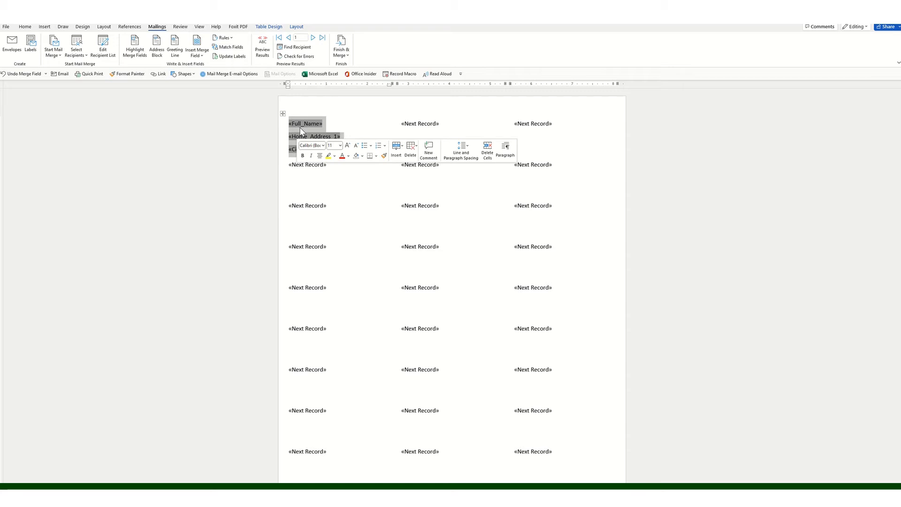
{"action": "right_click", "coordinate": [300, 126]}
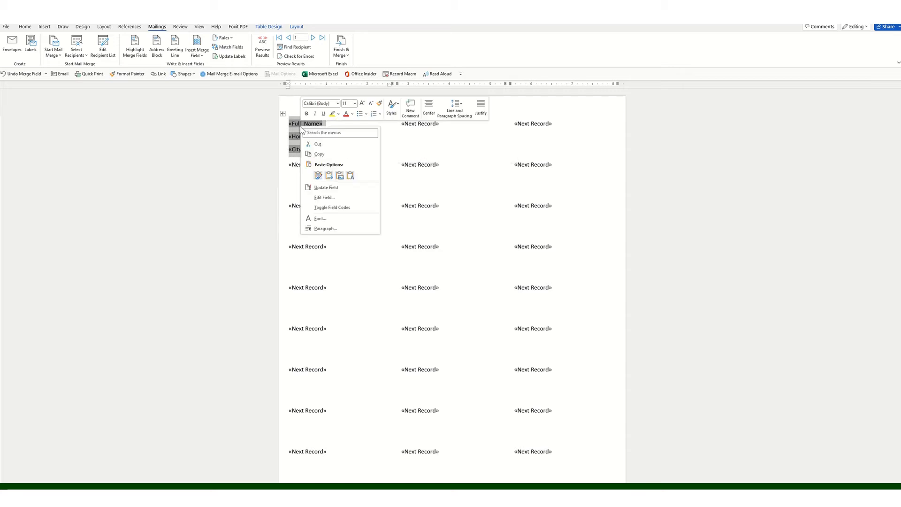
{"action": "left_click", "coordinate": [319, 155]}
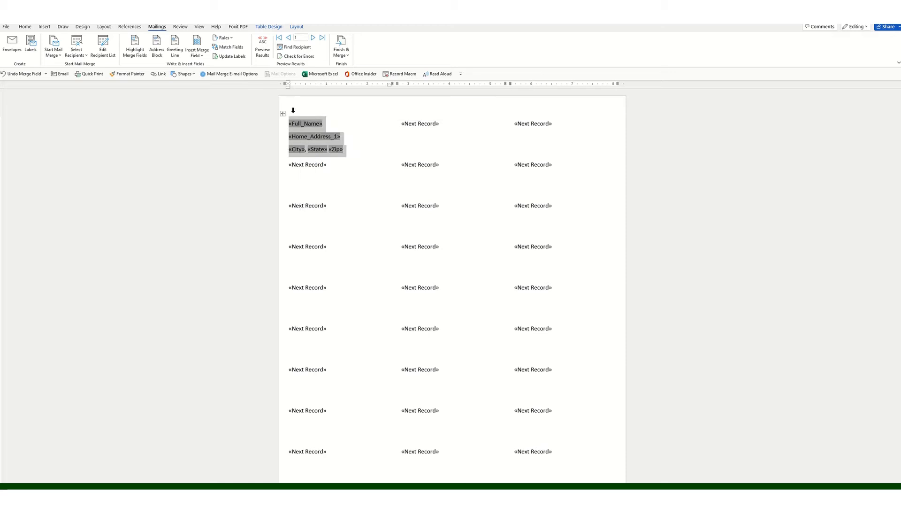
{"action": "left_click", "coordinate": [440, 123]}
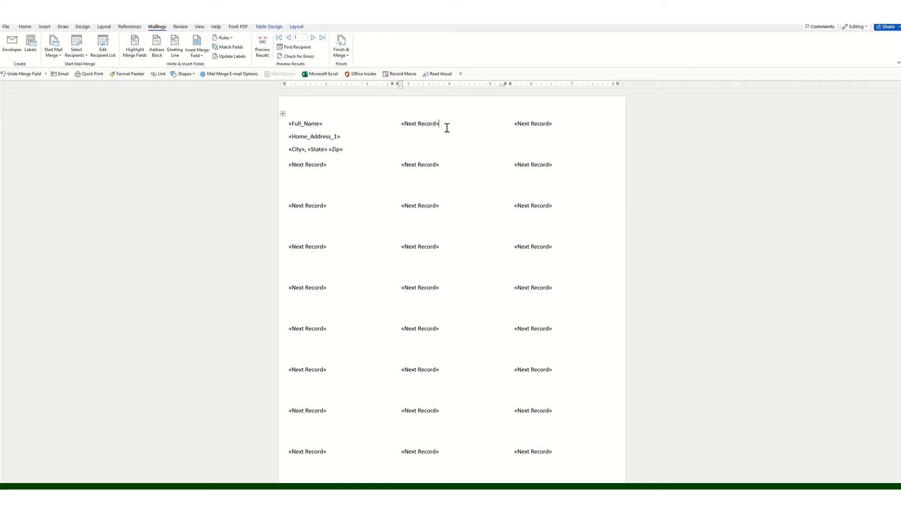
{"action": "right_click", "coordinate": [446, 128]}
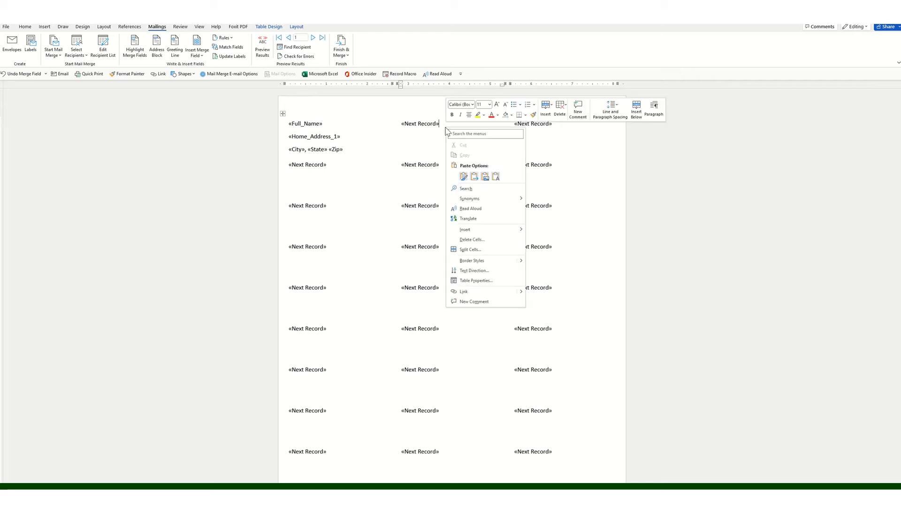
{"action": "left_click", "coordinate": [464, 177]}
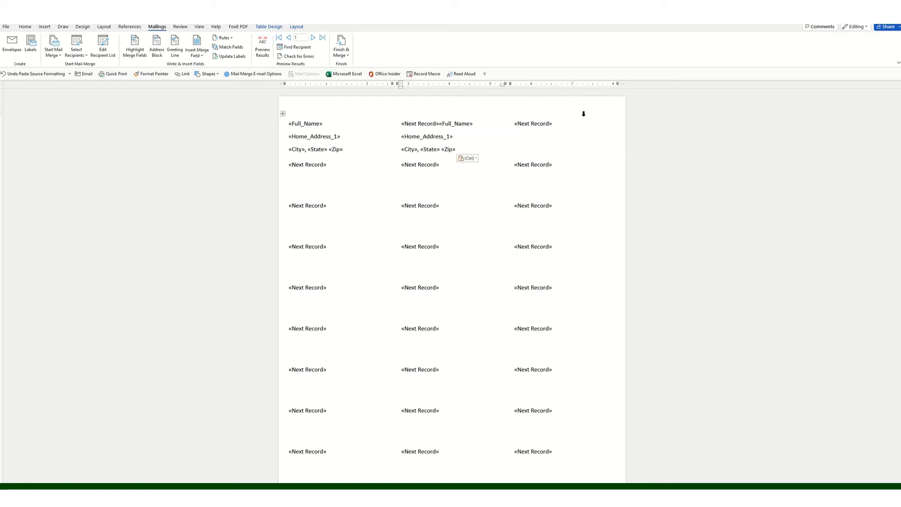
{"action": "left_click", "coordinate": [555, 124]}
{"action": "right_click", "coordinate": [555, 125]}
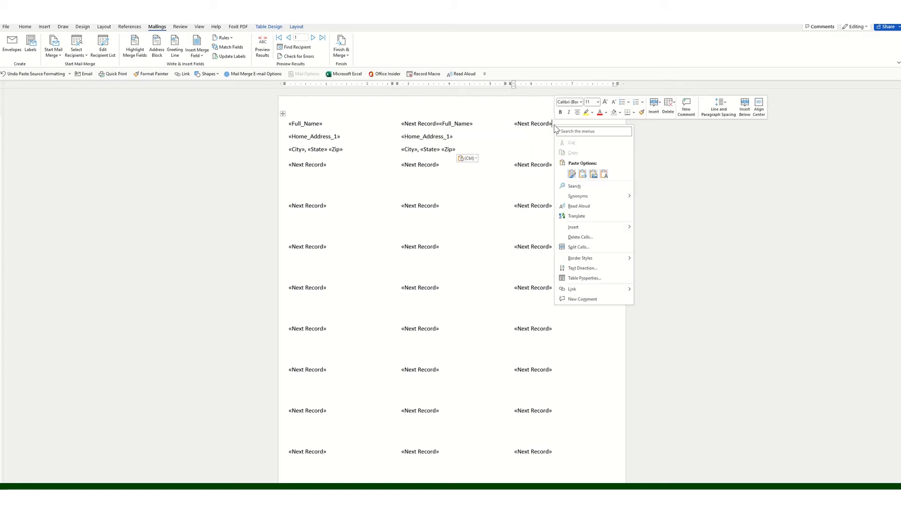
{"action": "left_click", "coordinate": [572, 175]}
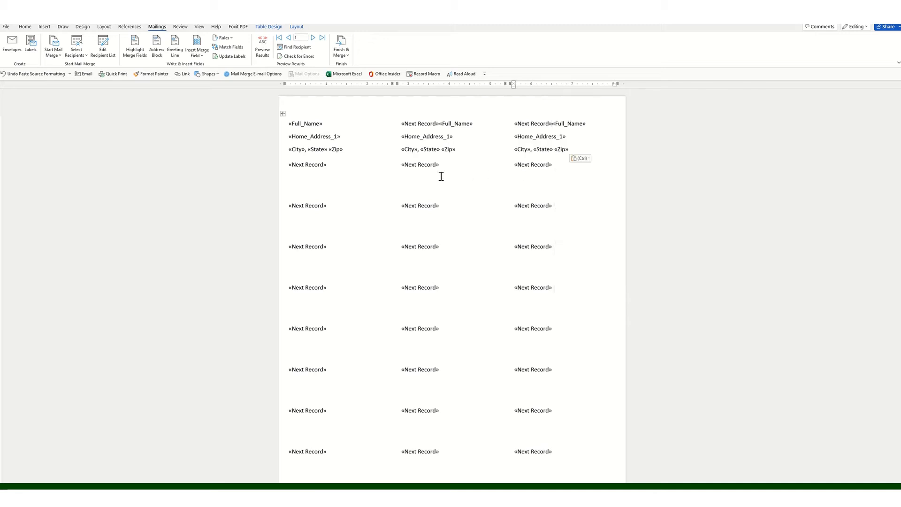
Paste the copied address fields with source formatting after Next Record in all three labels of the second row.
{"action": "left_click", "coordinate": [330, 163]}
{"action": "right_click", "coordinate": [330, 167]}
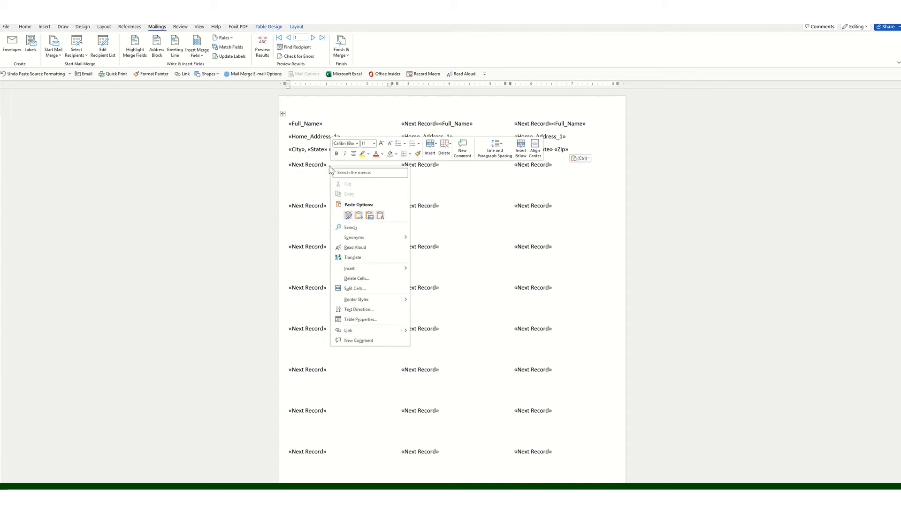
{"action": "left_click", "coordinate": [349, 215]}
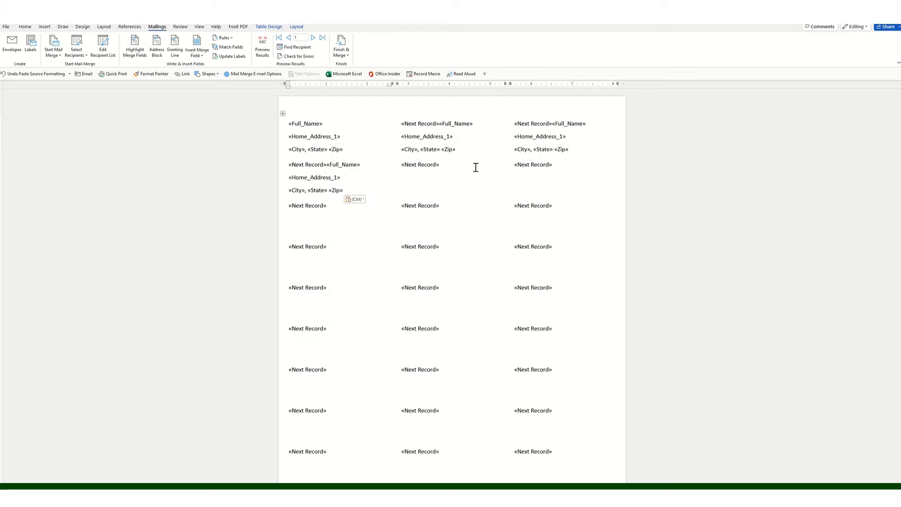
{"action": "left_click", "coordinate": [449, 167]}
{"action": "right_click", "coordinate": [449, 166]}
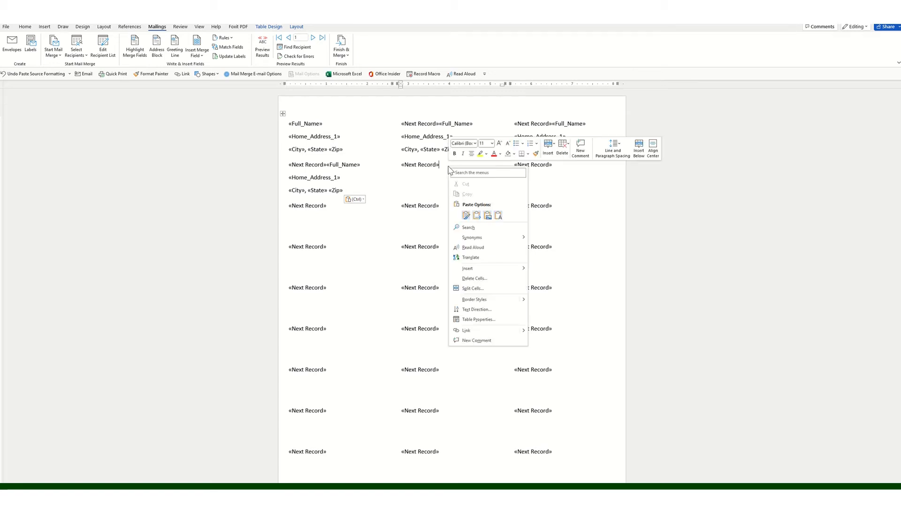
{"action": "left_click", "coordinate": [466, 217]}
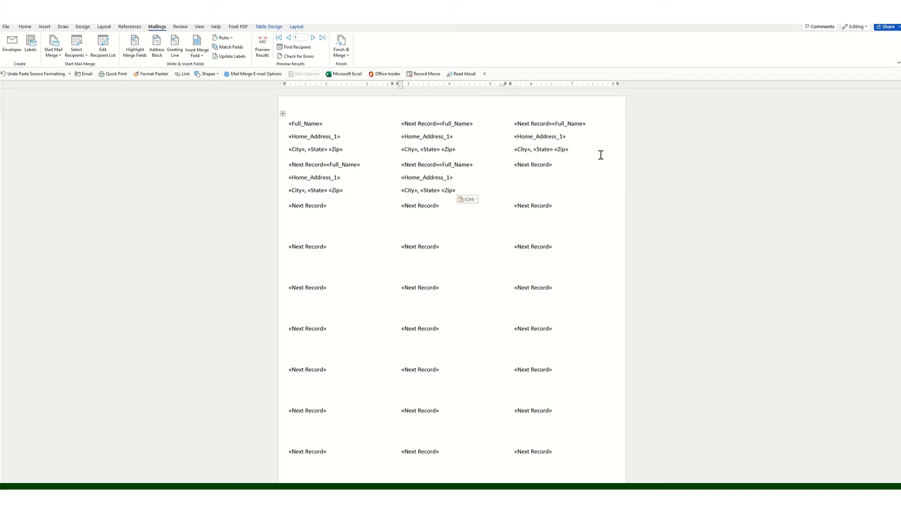
{"action": "left_click", "coordinate": [564, 170]}
{"action": "right_click", "coordinate": [562, 167]}
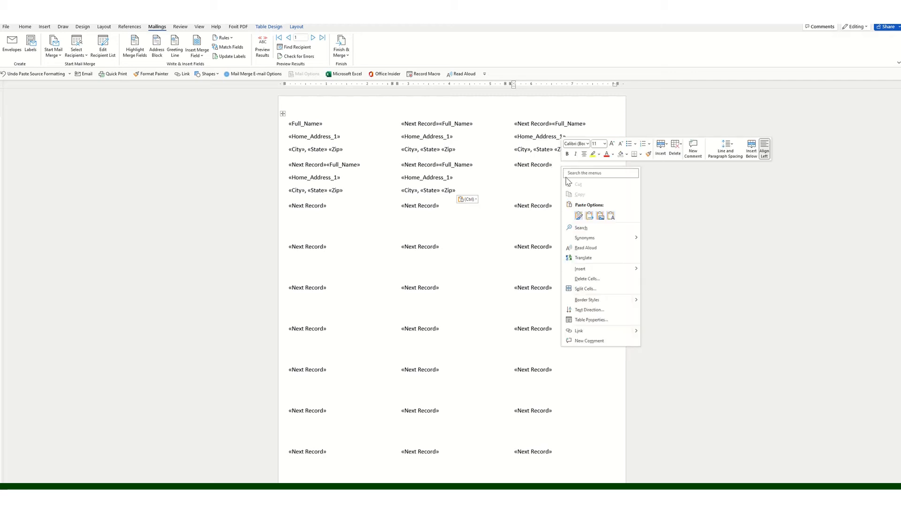
{"action": "left_click", "coordinate": [579, 215]}
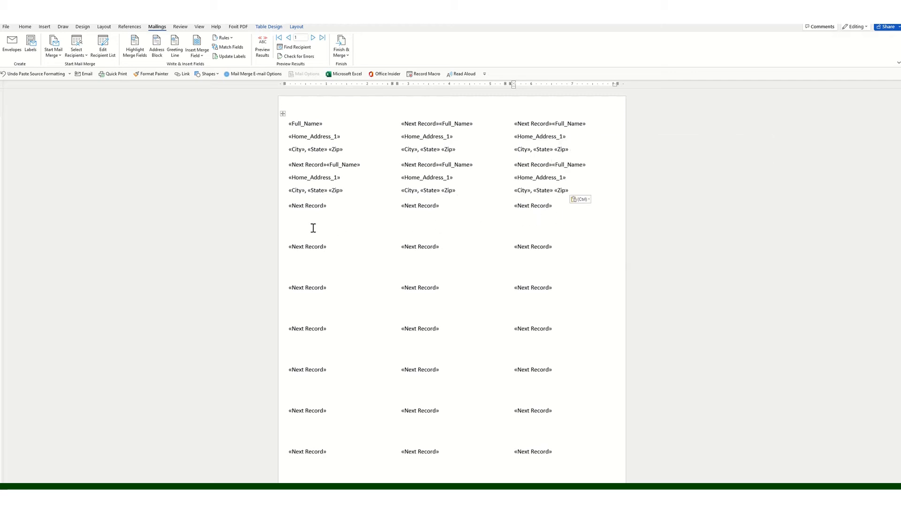
Paste the copied address fields after Next Record in every remaining label from the third row down, and check the whole sheet.
{"action": "left_click", "coordinate": [345, 209]}
{"action": "key", "text": "ctrl+v"}
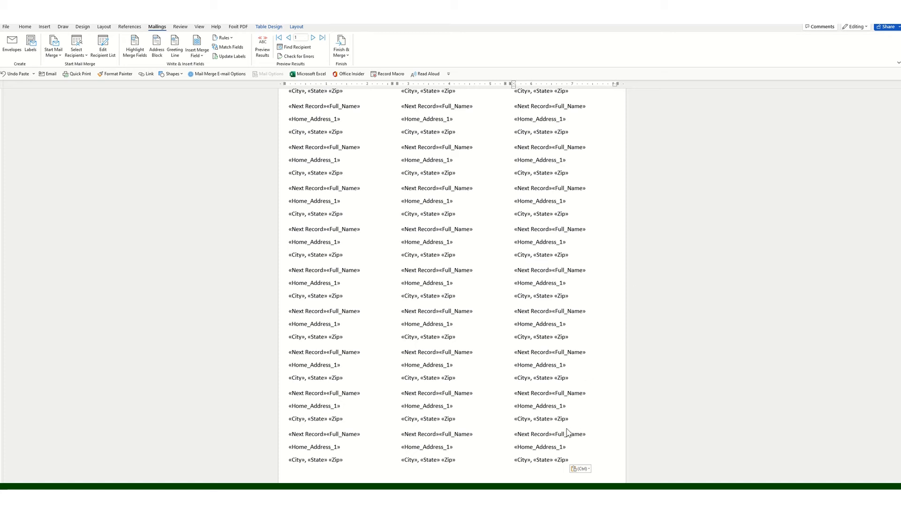
{"action": "scroll", "coordinate": [519, 365], "scroll_direction": "up", "scroll_amount": 2}
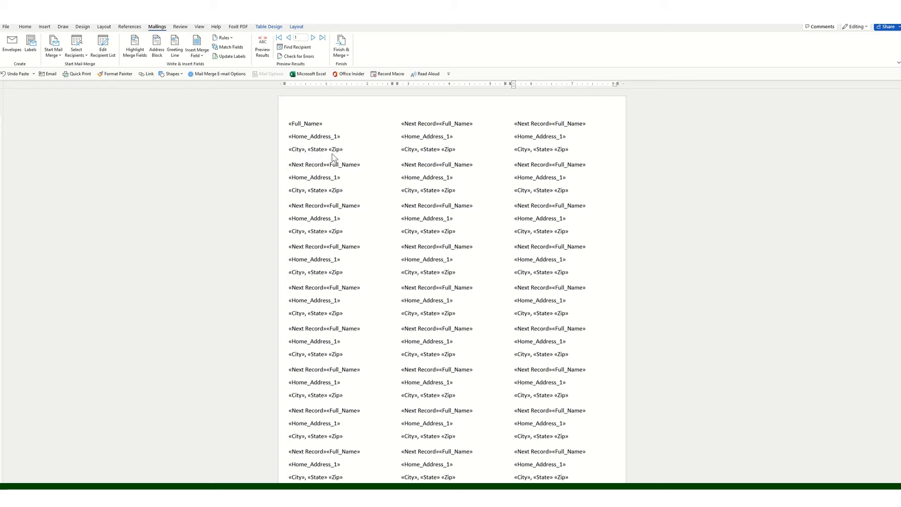
{"action": "scroll", "coordinate": [433, 235], "scroll_direction": "down", "scroll_amount": 3}
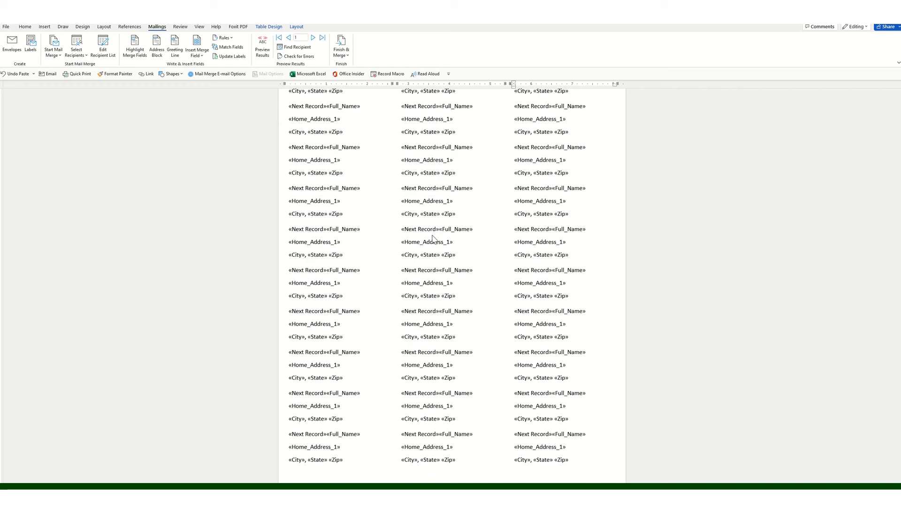
{"action": "scroll", "coordinate": [433, 240], "scroll_direction": "up", "scroll_amount": 5}
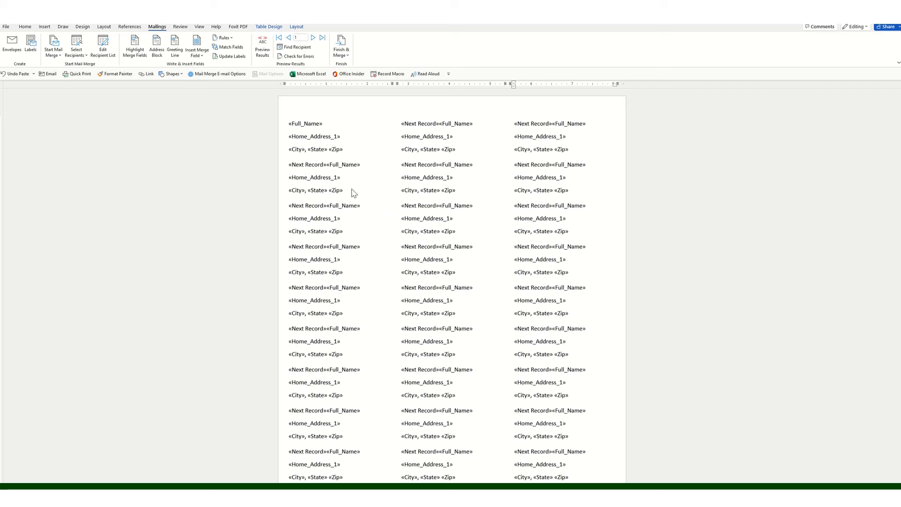
Preview the merge results on the label sheet and look over the filled-in addresses.
{"action": "left_click", "coordinate": [262, 45]}
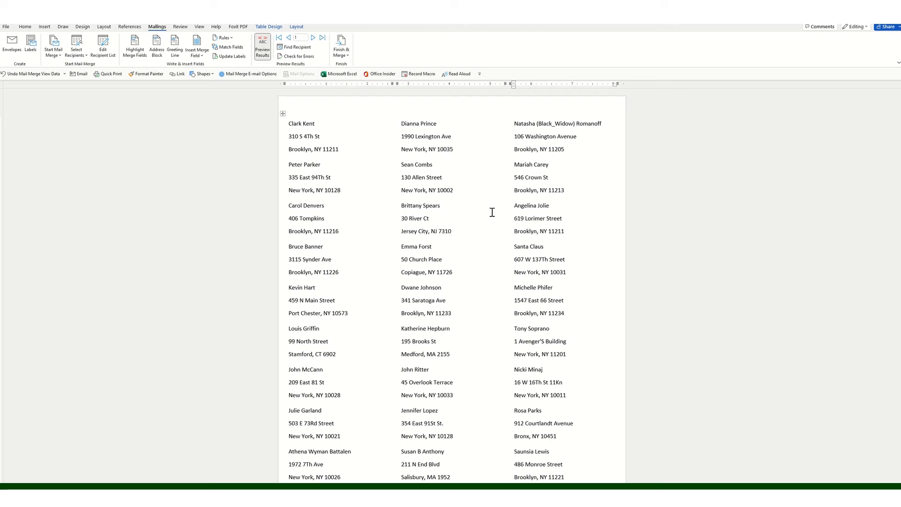
{"action": "scroll", "coordinate": [492, 212], "scroll_direction": "down", "scroll_amount": 2}
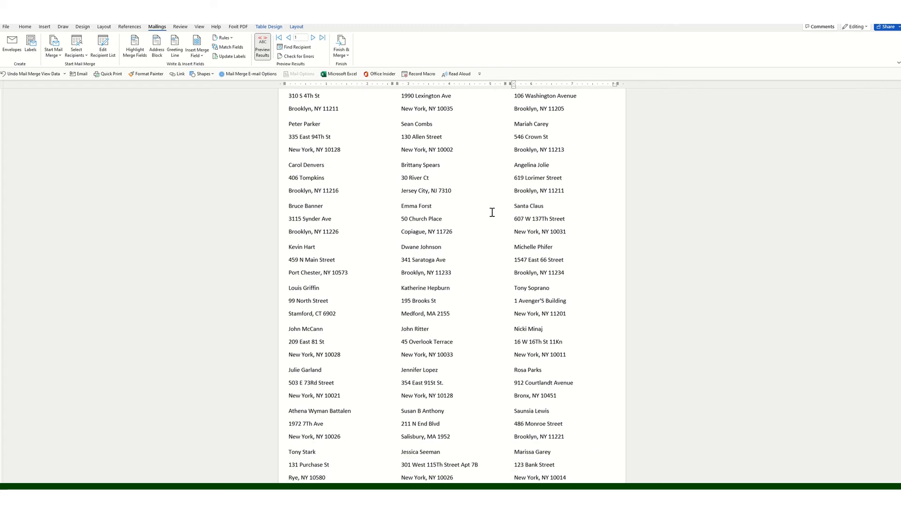
{"action": "scroll", "coordinate": [492, 212], "scroll_direction": "up", "scroll_amount": 1}
{"action": "scroll", "coordinate": [492, 212], "scroll_direction": "up", "scroll_amount": 1}
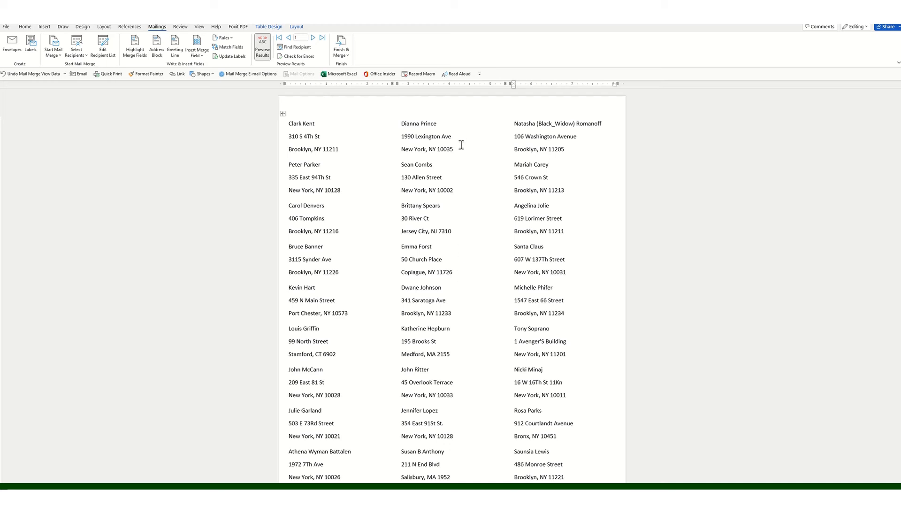
Finish the merge by sending all records to a new document of individual labels, and look through its pages.
{"action": "left_click", "coordinate": [344, 58]}
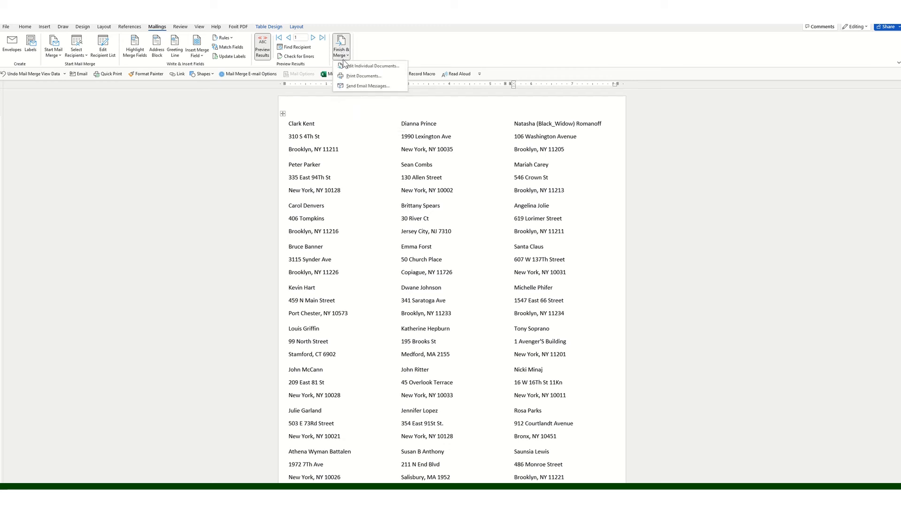
{"action": "left_click", "coordinate": [370, 68]}
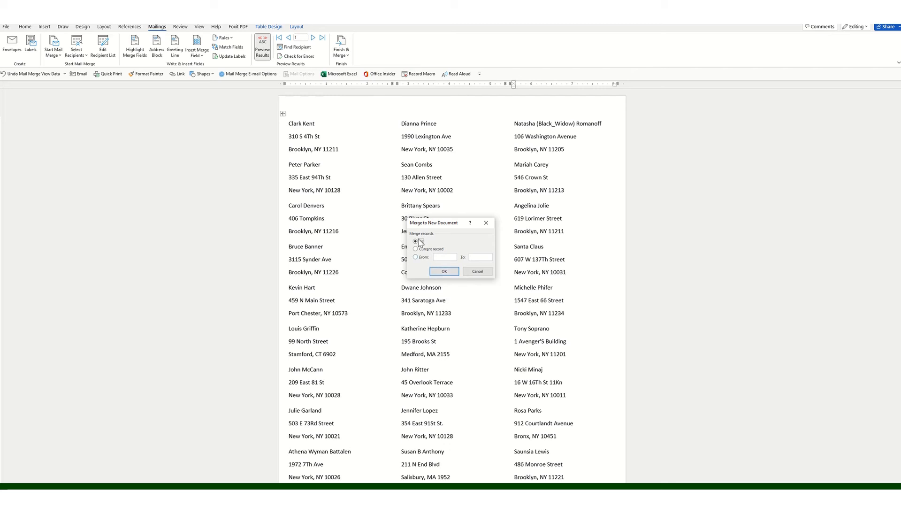
{"action": "left_click", "coordinate": [442, 272]}
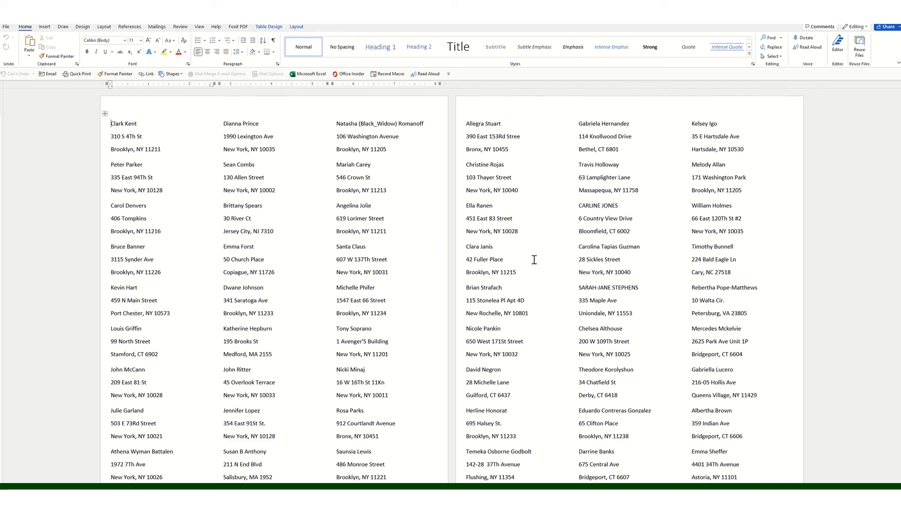
{"action": "scroll", "coordinate": [610, 280], "scroll_direction": "down", "scroll_amount": 5}
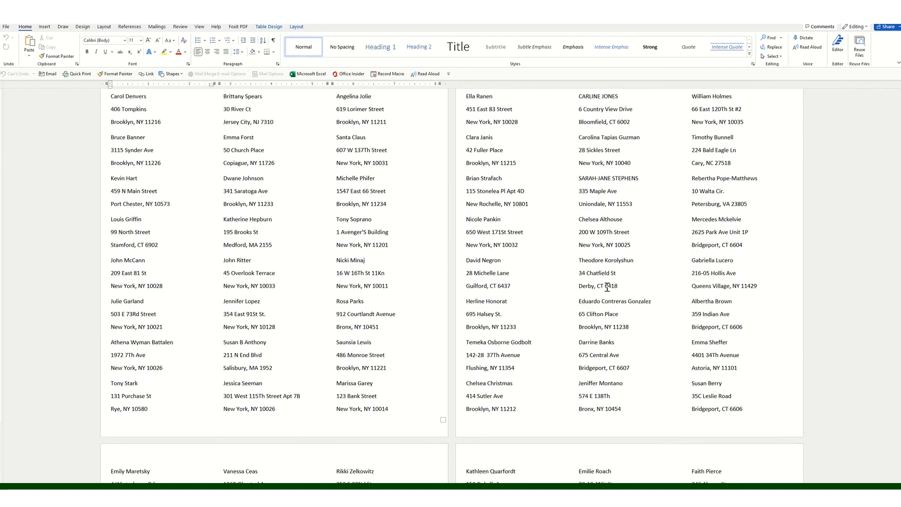
{"action": "scroll", "coordinate": [605, 289], "scroll_direction": "down", "scroll_amount": 5}
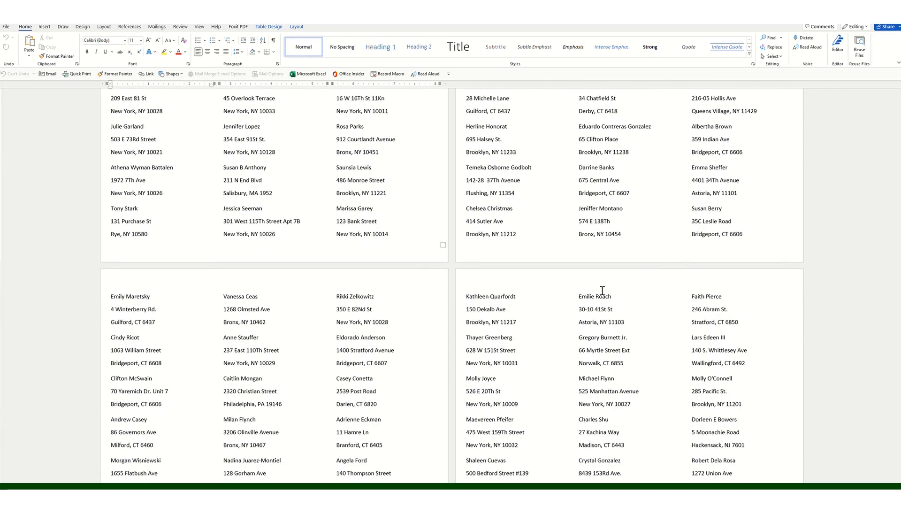
{"action": "scroll", "coordinate": [603, 290], "scroll_direction": "down", "scroll_amount": 7}
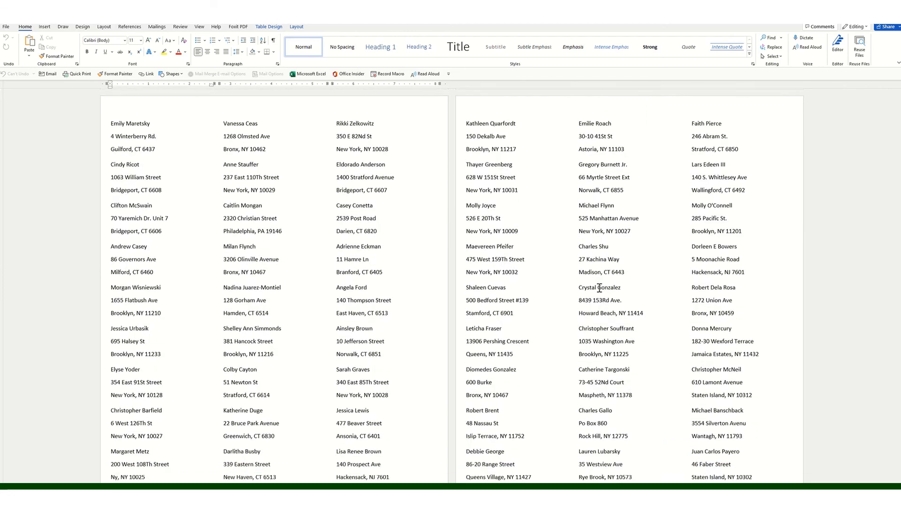
Examine the names and addresses on the following pages of the merged label document.
{"action": "scroll", "coordinate": [600, 286], "scroll_direction": "down", "scroll_amount": 8}
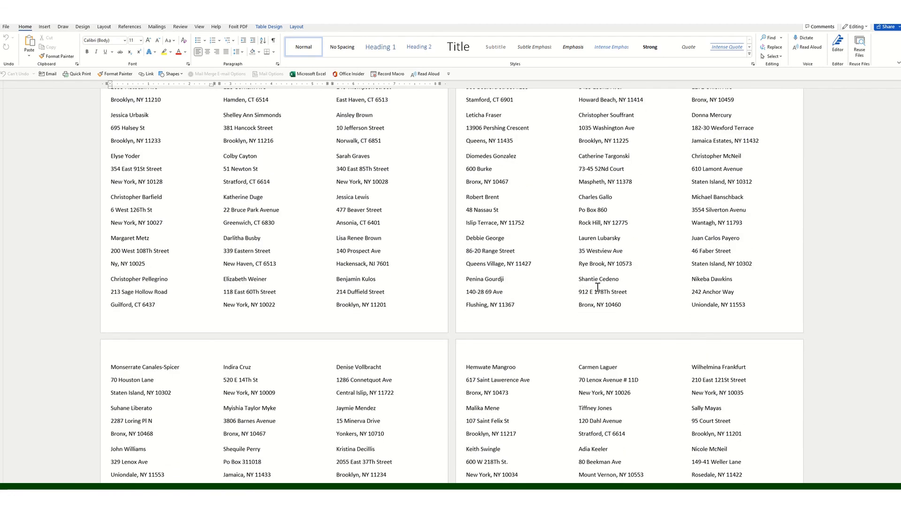
{"action": "scroll", "coordinate": [597, 287], "scroll_direction": "down", "scroll_amount": 10}
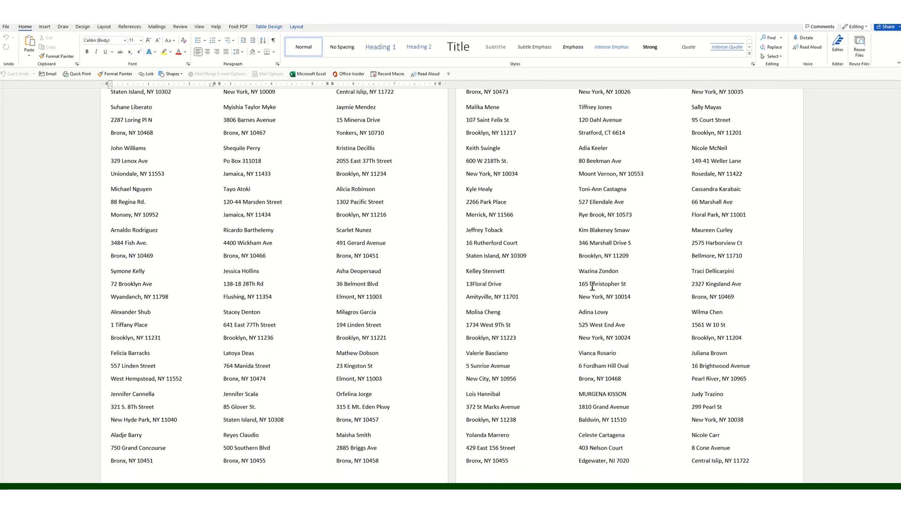
{"action": "scroll", "coordinate": [593, 285], "scroll_direction": "down", "scroll_amount": 8}
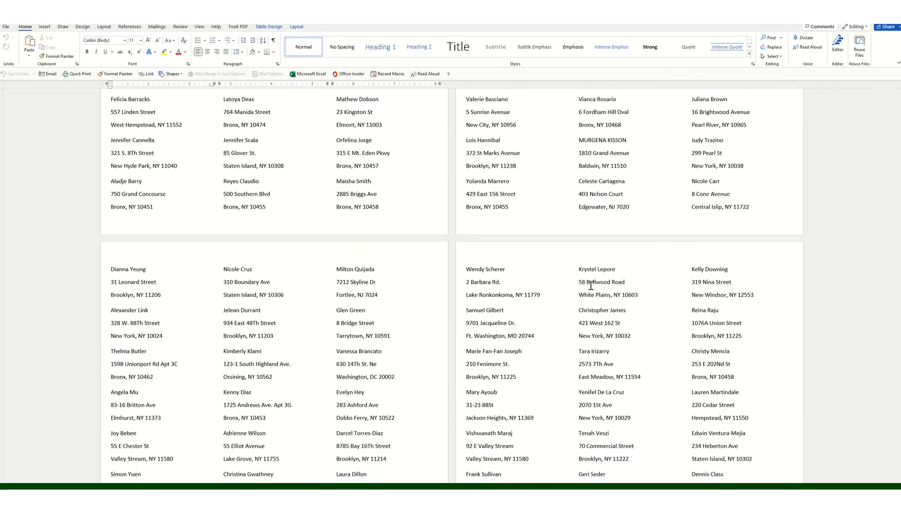
{"action": "scroll", "coordinate": [591, 285], "scroll_direction": "down", "scroll_amount": 4}
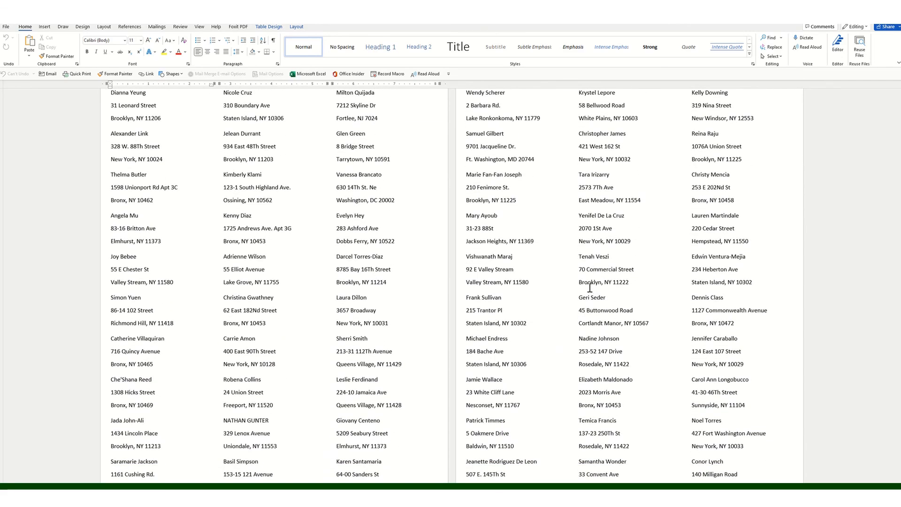
{"action": "scroll", "coordinate": [590, 287], "scroll_direction": "down", "scroll_amount": 6}
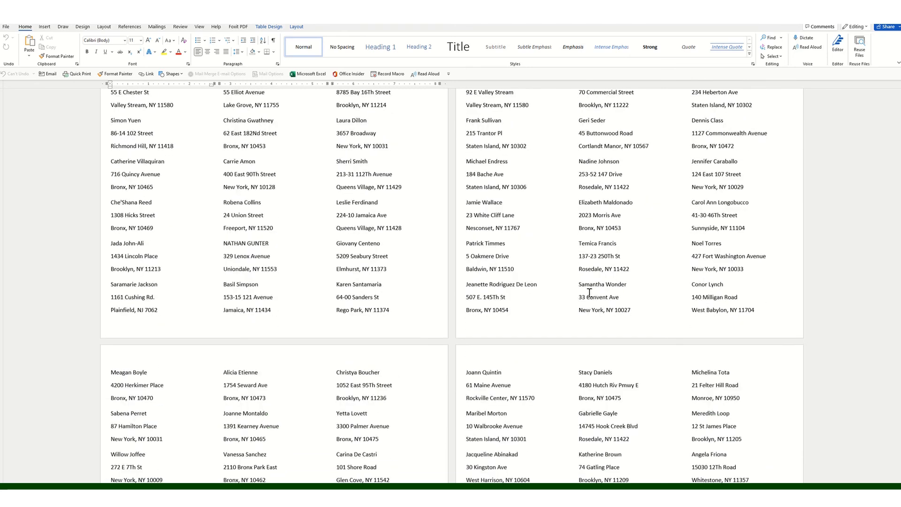
{"action": "scroll", "coordinate": [589, 292], "scroll_direction": "down", "scroll_amount": 3}
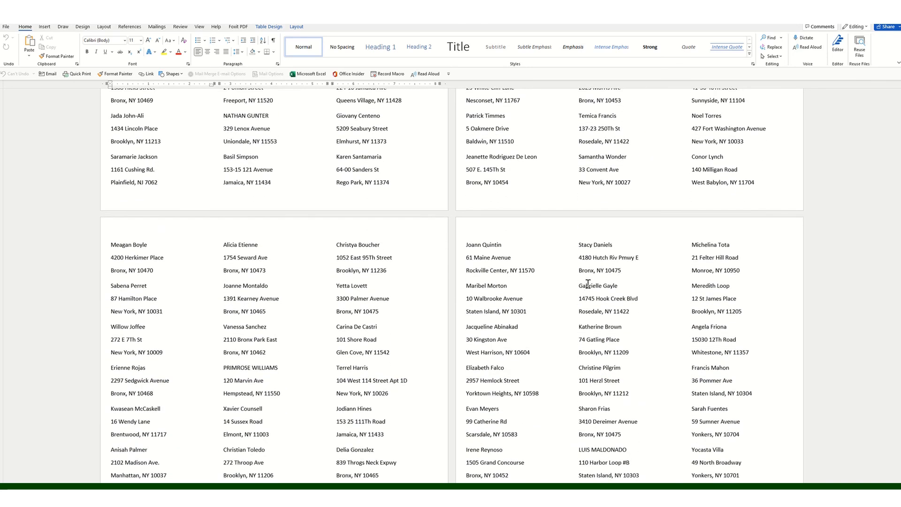
{"action": "scroll", "coordinate": [654, 252], "scroll_direction": "down", "scroll_amount": 3}
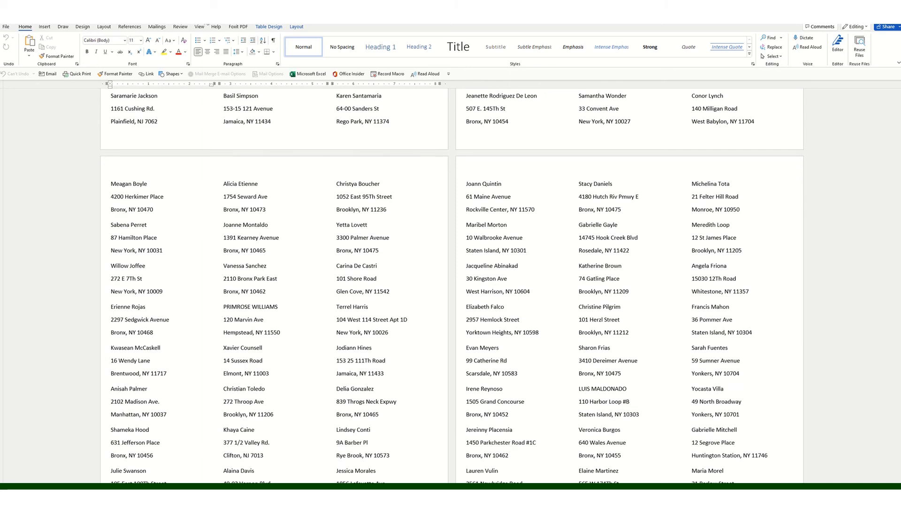
Open the print settings for the merged labels and choose Custom Print to specify which pages to print.
{"action": "left_click", "coordinate": [7, 27]}
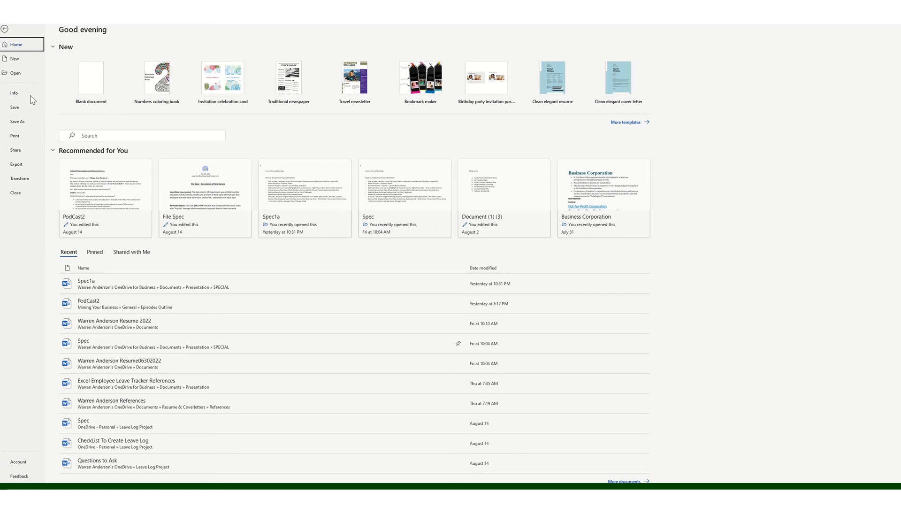
{"action": "left_click", "coordinate": [15, 137]}
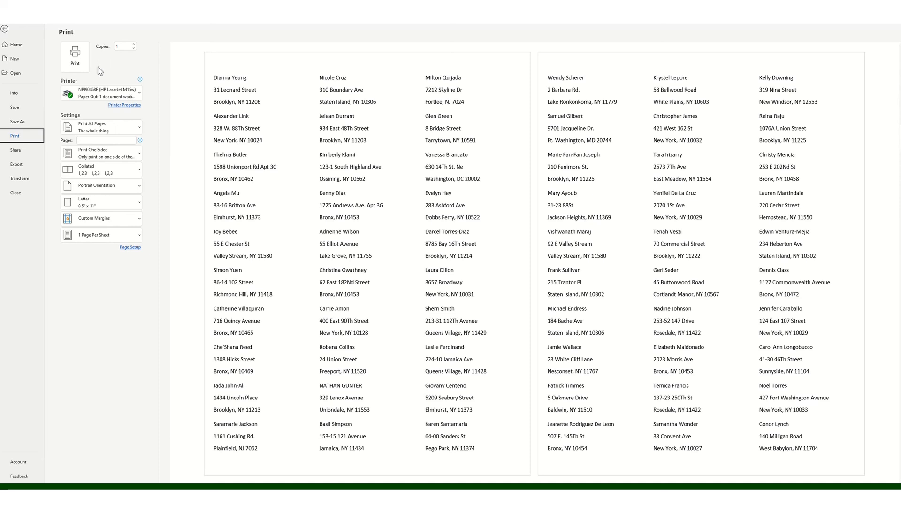
{"action": "mouse_move", "coordinate": [100, 87]}
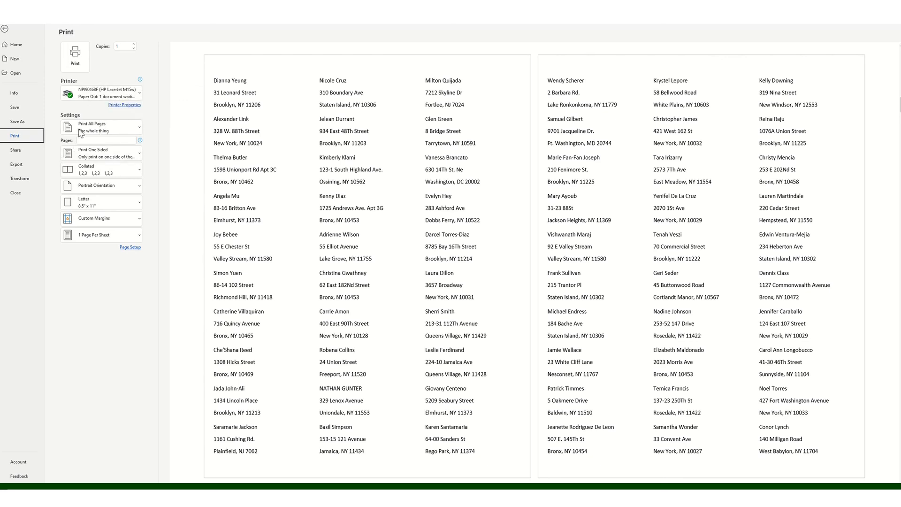
{"action": "left_click", "coordinate": [96, 126]}
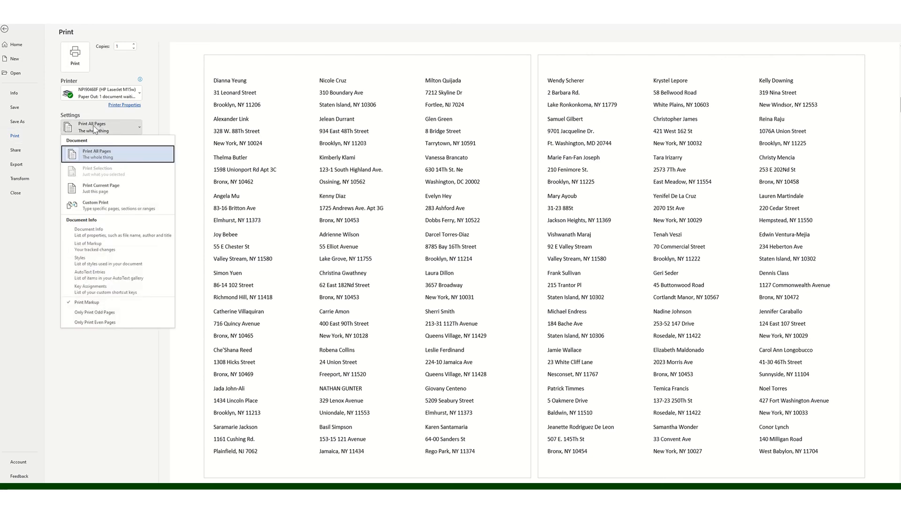
{"action": "left_click", "coordinate": [90, 210]}
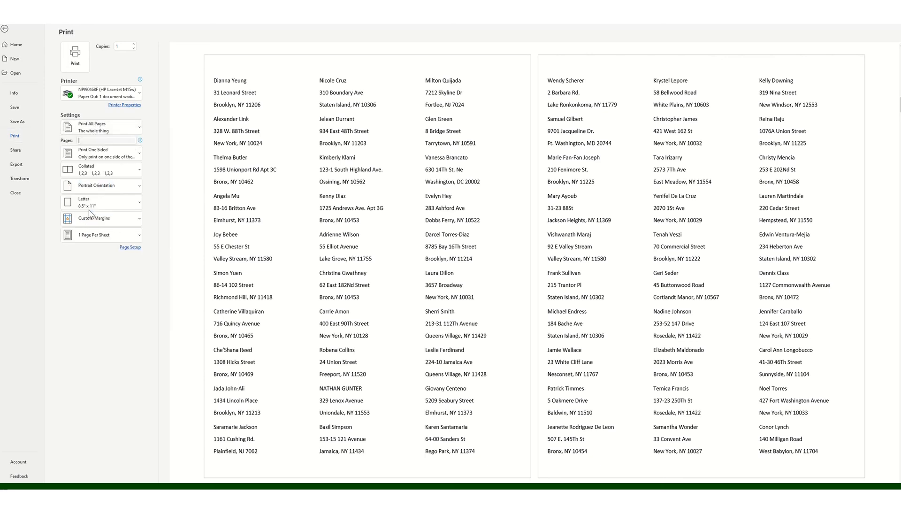